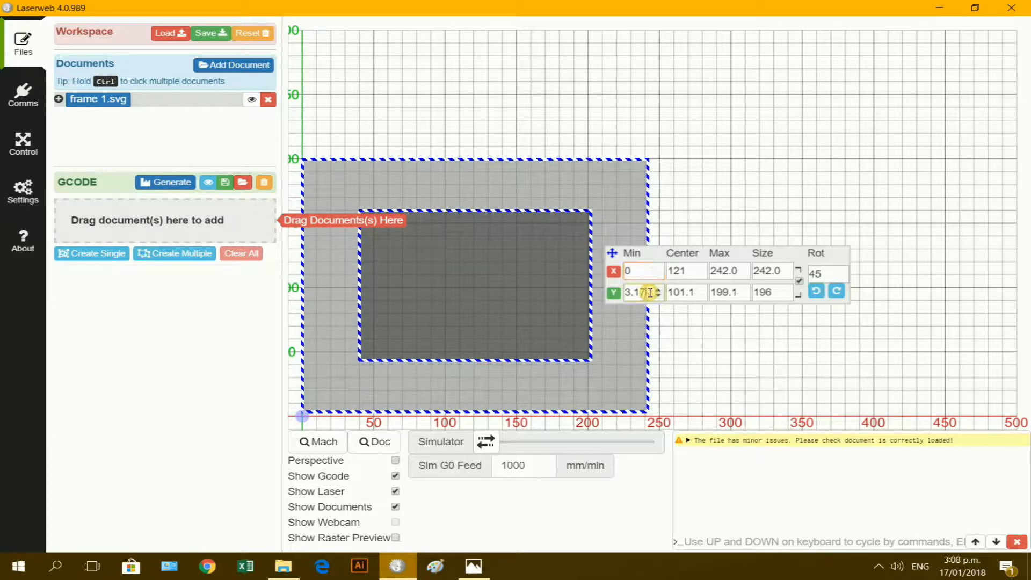
# Step: Set the minimum Y position of the frame document to 0 and deselect it
pyautogui.write('0')
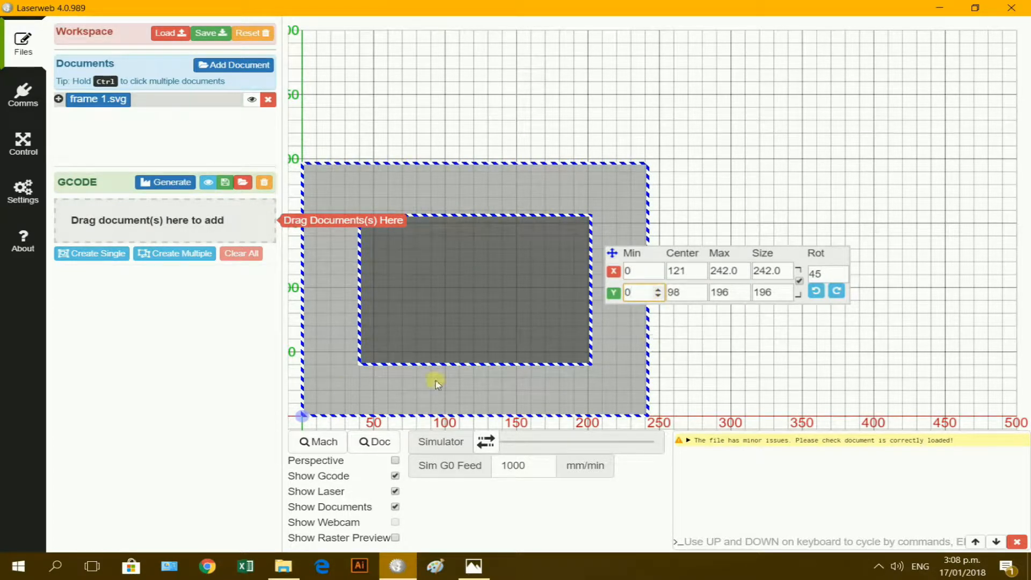
pyautogui.click(771, 371)
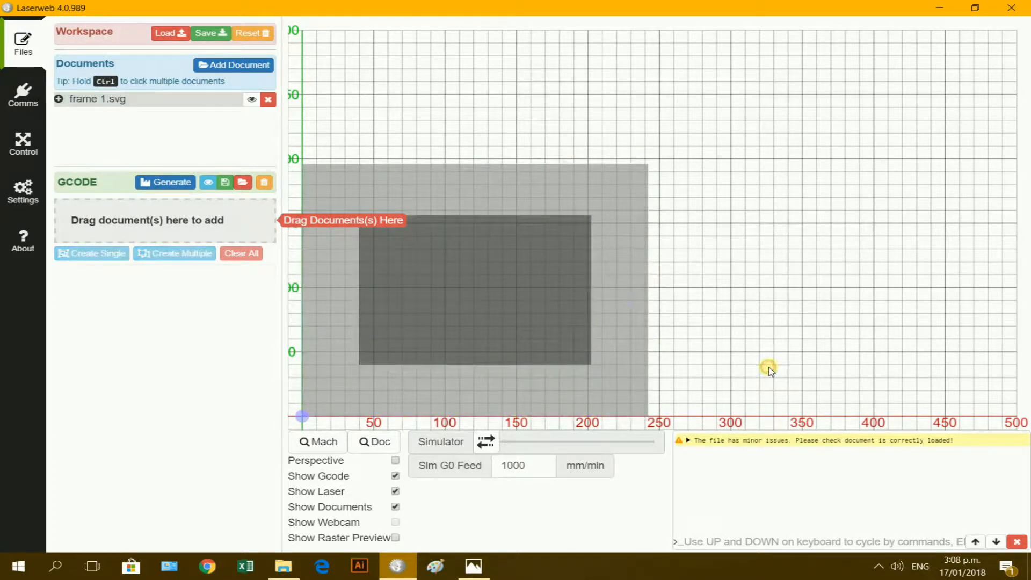
# Step: Add the document 5 robot.png from the USB drive
pyautogui.click(243, 67)
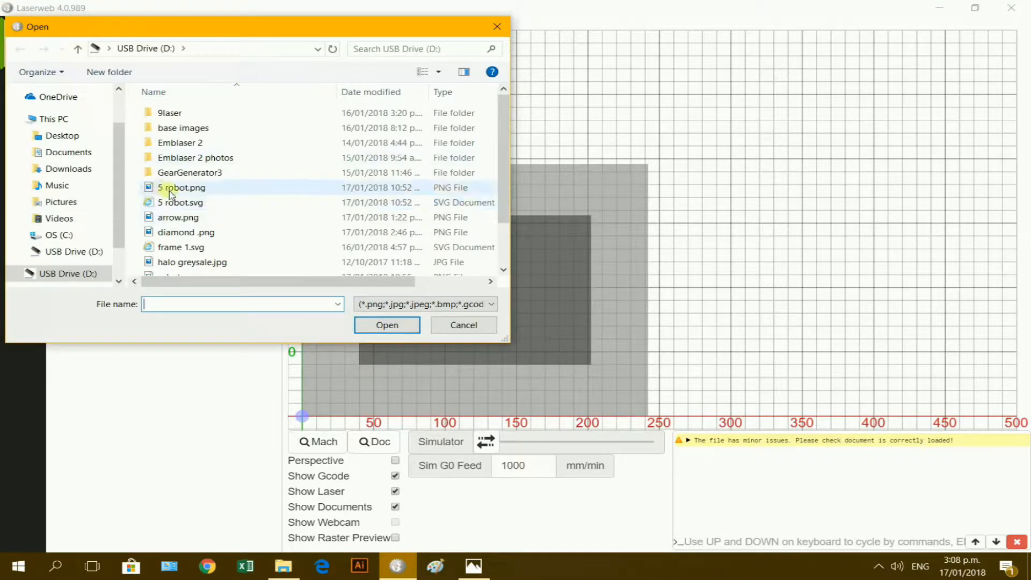
pyautogui.click(170, 189)
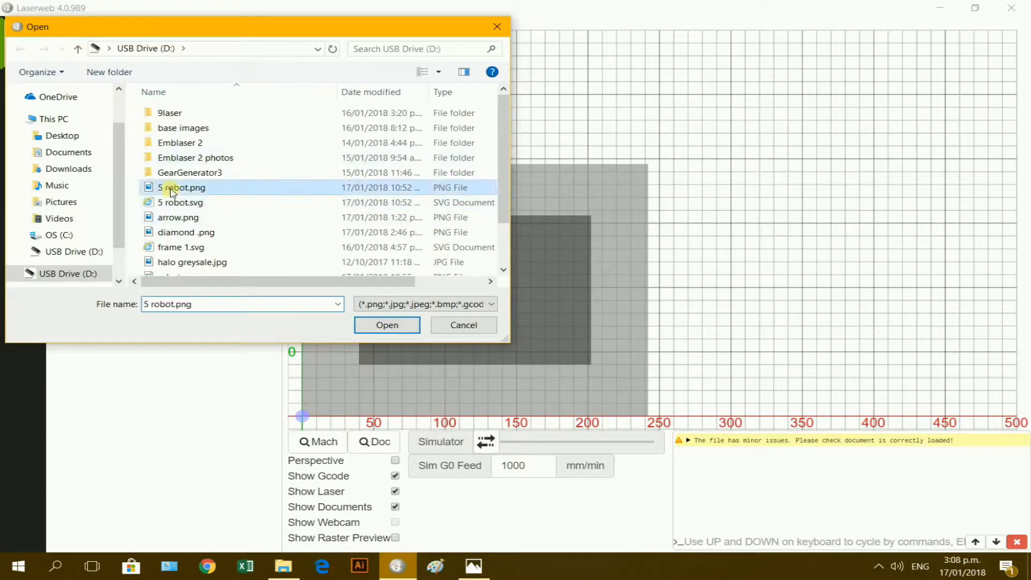
pyautogui.click(386, 326)
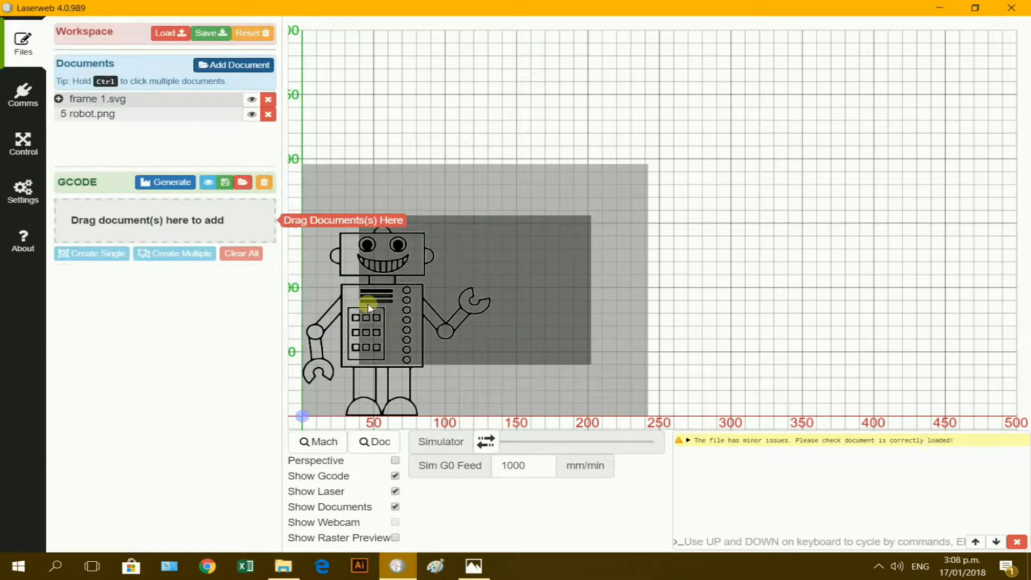
# Step: Scale the PNG robot proportionally to 36.29 mm wide and place it in the frame's upper-left corner
pyautogui.moveTo(407, 292); pyautogui.dragTo(859, 185)
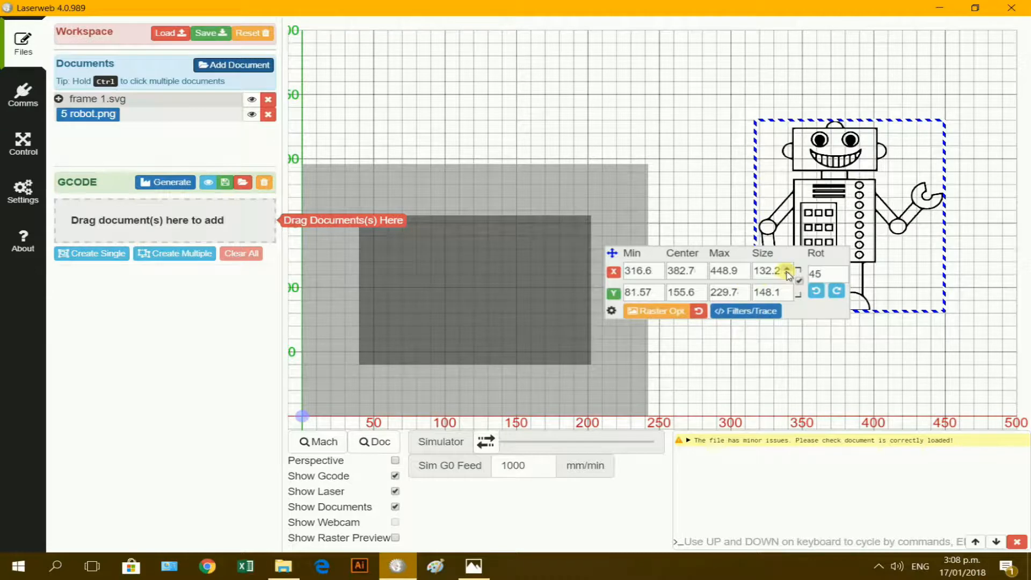
pyautogui.moveTo(788, 275); pyautogui.dragTo(788, 275)
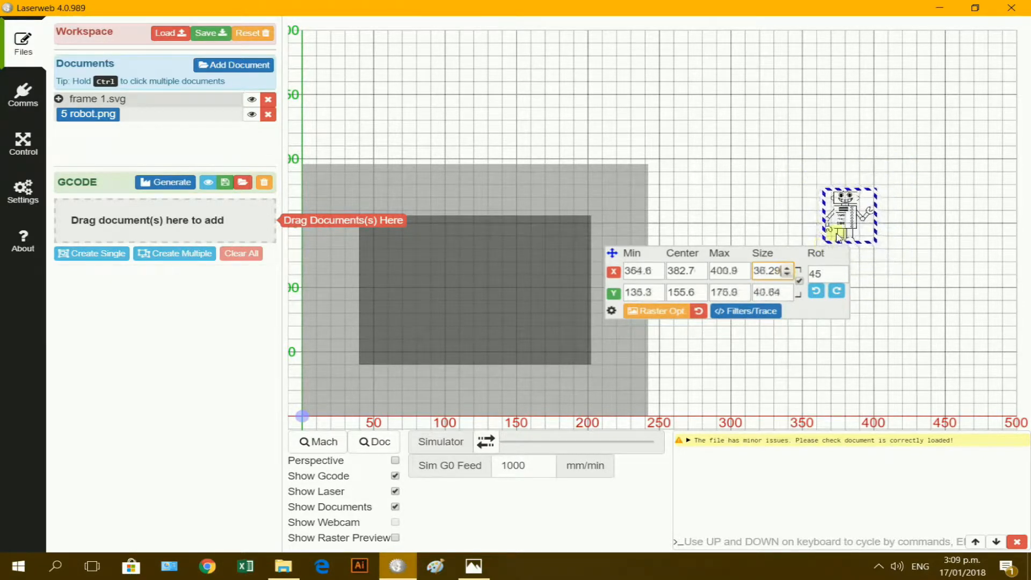
pyautogui.moveTo(847, 220); pyautogui.dragTo(336, 203)
pyautogui.click(817, 177)
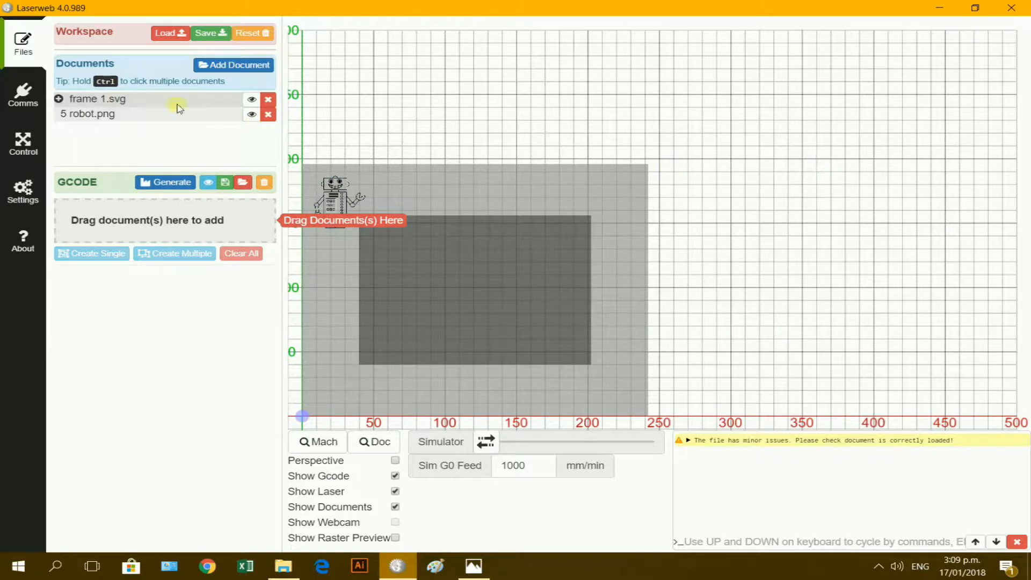
# Step: Add the document 5 robot.svg and move the whole drawing to the empty area right of the frame
pyautogui.click(231, 65)
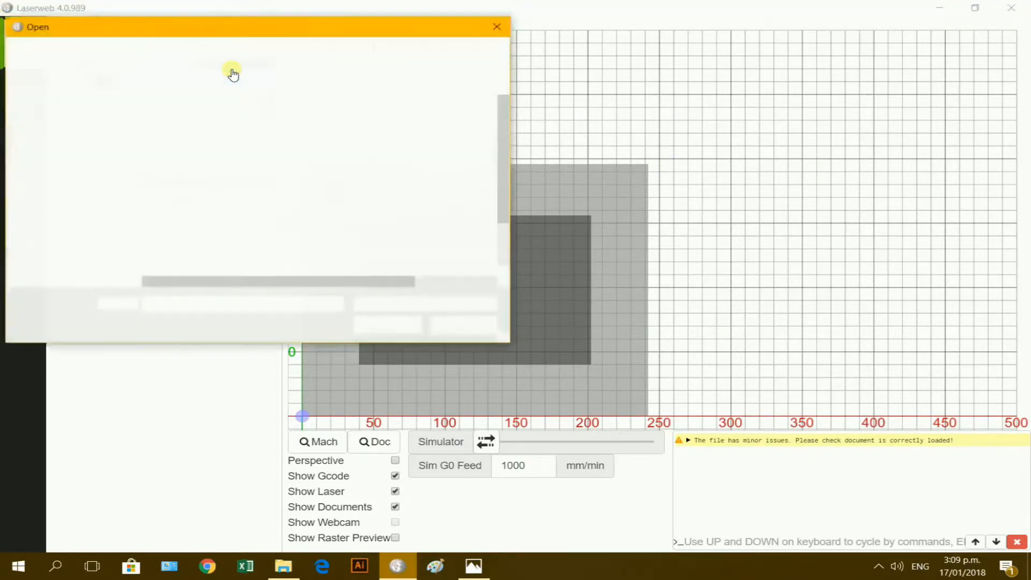
pyautogui.click(183, 202)
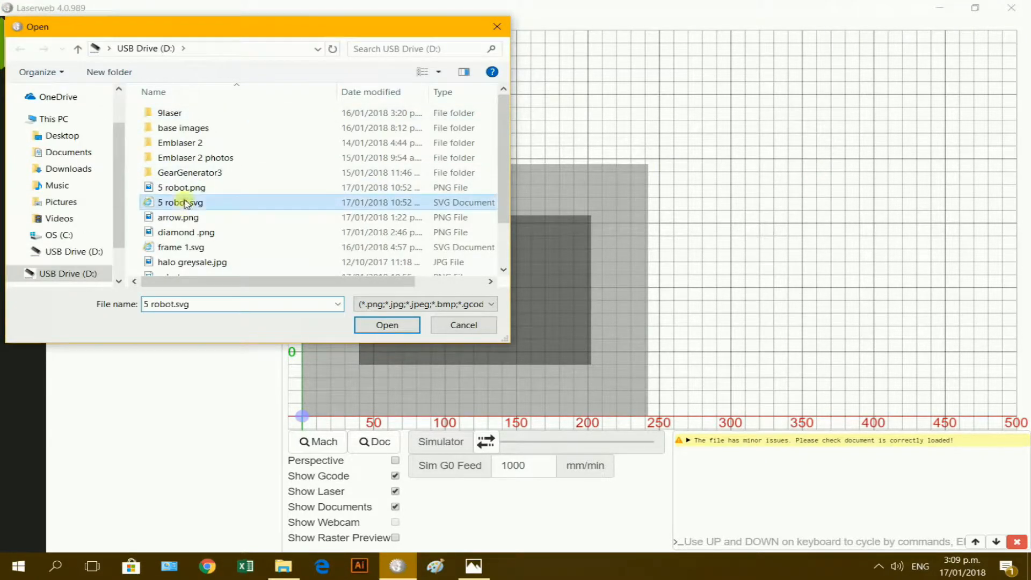
pyautogui.click(391, 326)
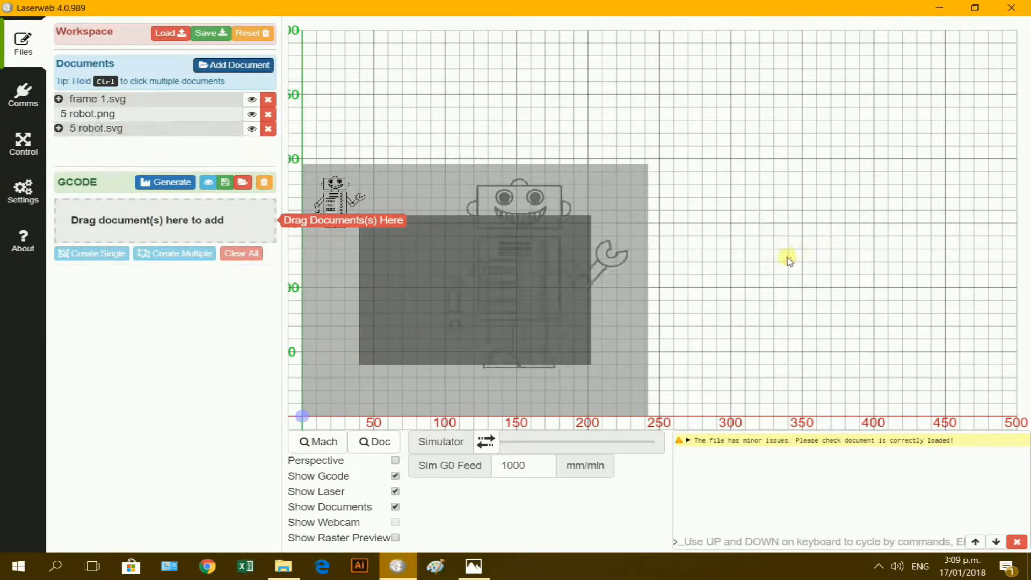
pyautogui.click(88, 127)
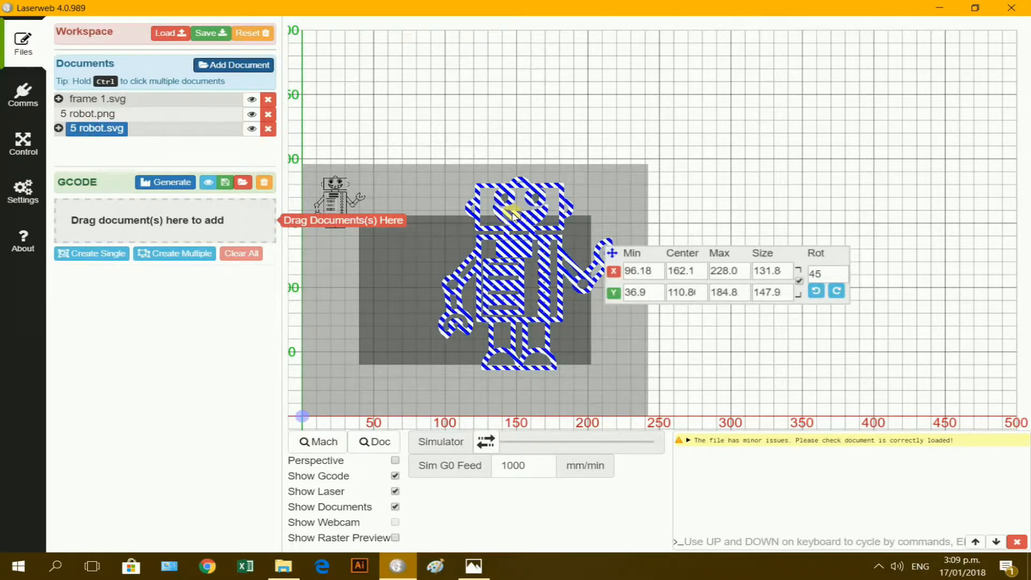
pyautogui.moveTo(513, 214); pyautogui.dragTo(911, 237)
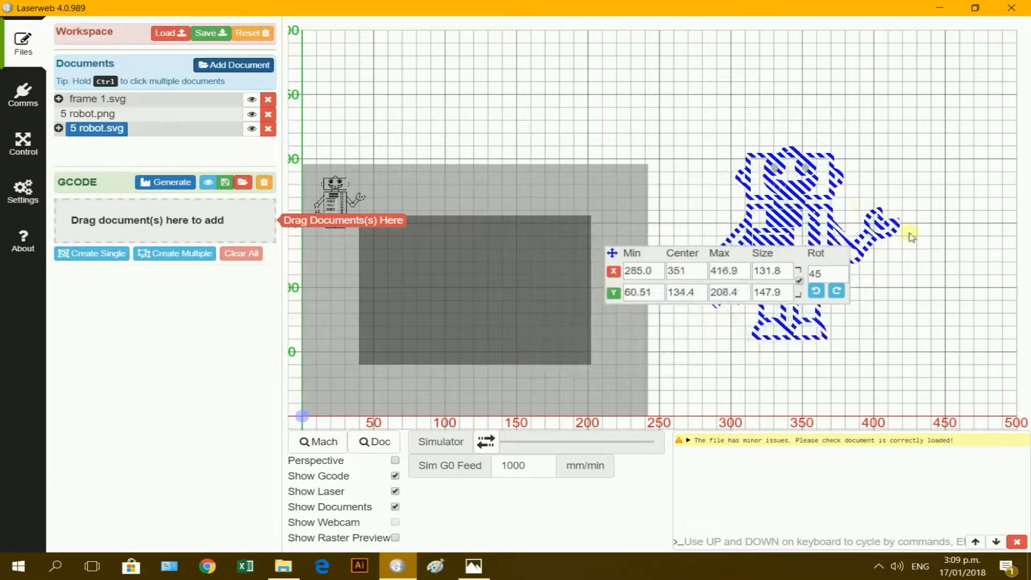
pyautogui.click(940, 290)
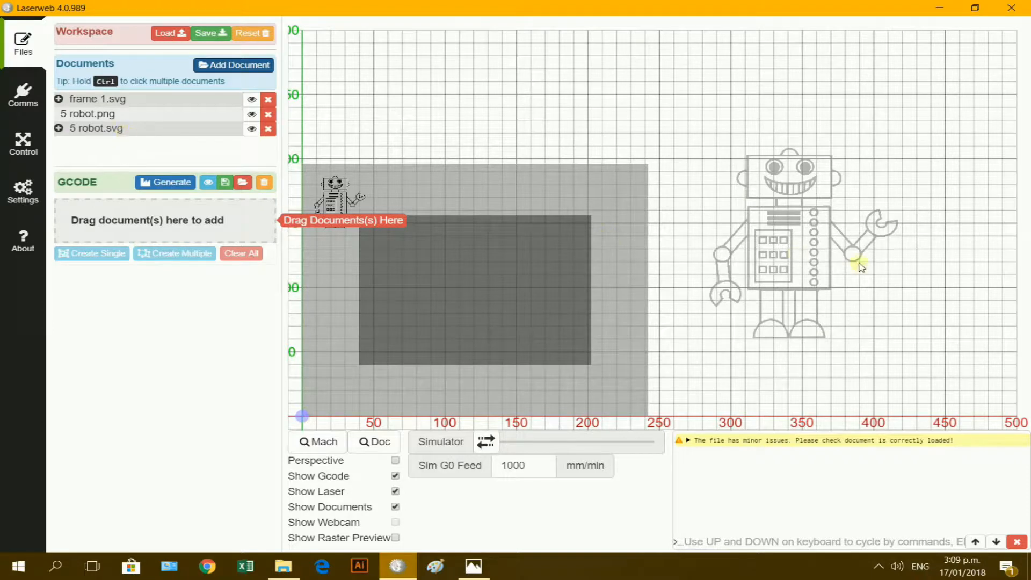
# Step: Scale the whole SVG robot down proportionally to 53.84 mm wide
pyautogui.click(804, 256)
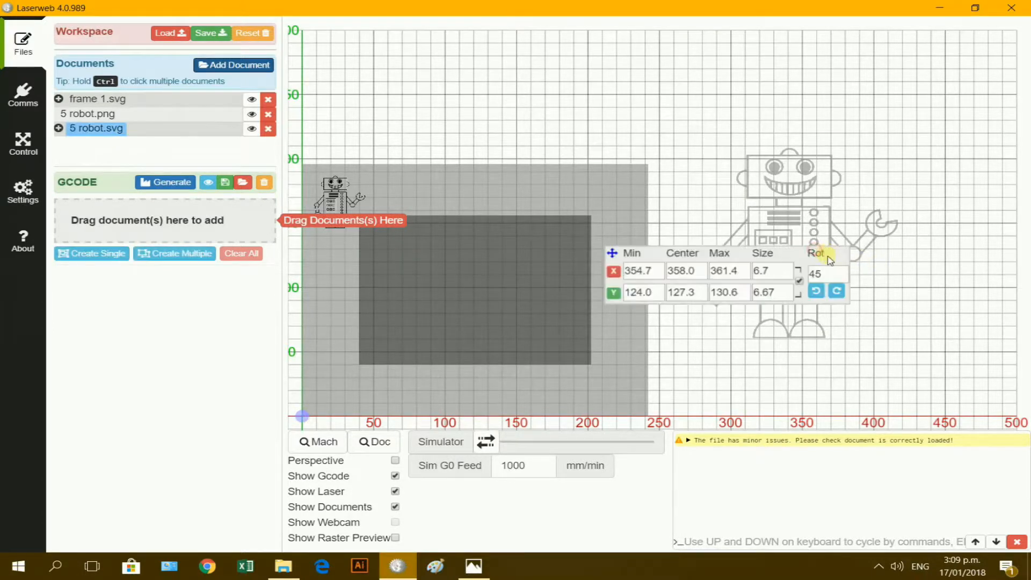
pyautogui.click(917, 278)
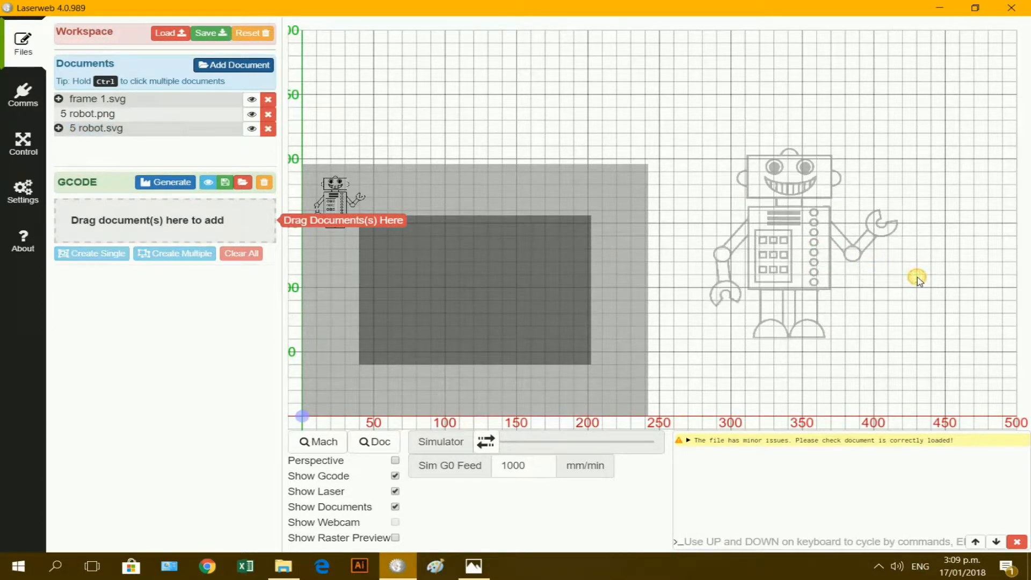
pyautogui.click(881, 240)
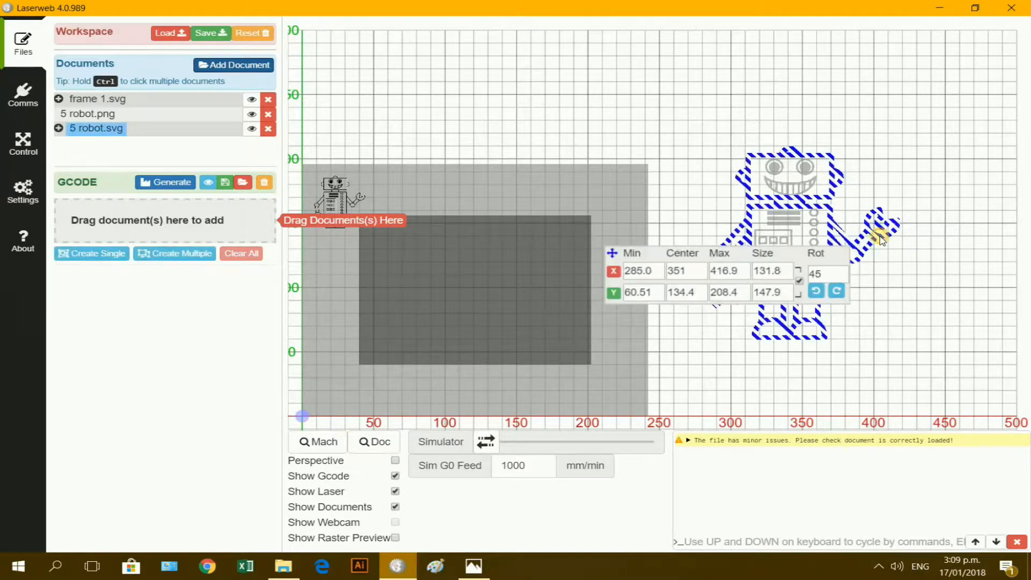
pyautogui.click(788, 275)
pyautogui.click(788, 274)
pyautogui.click(788, 275)
pyautogui.click(788, 274)
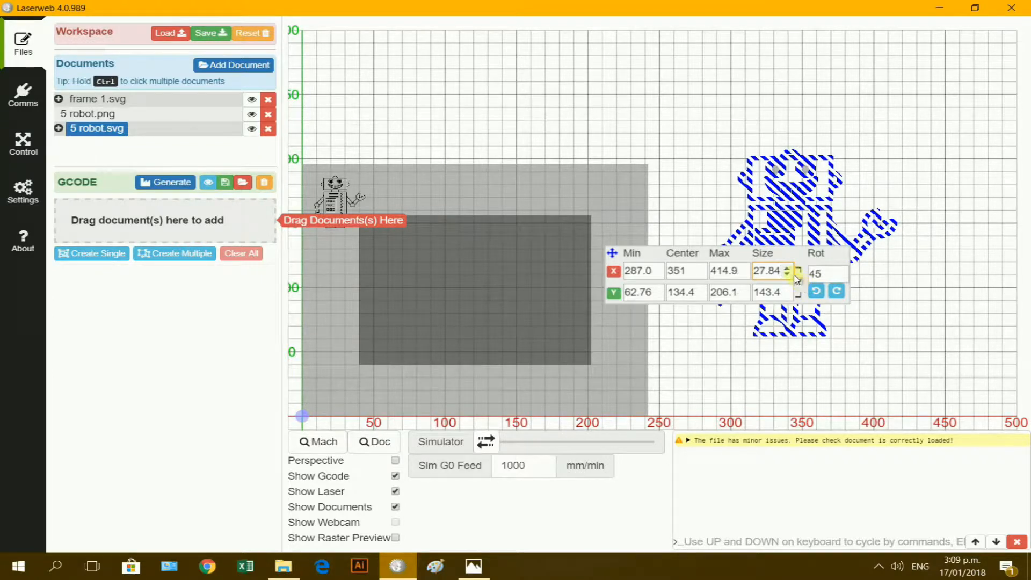
pyautogui.click(788, 274)
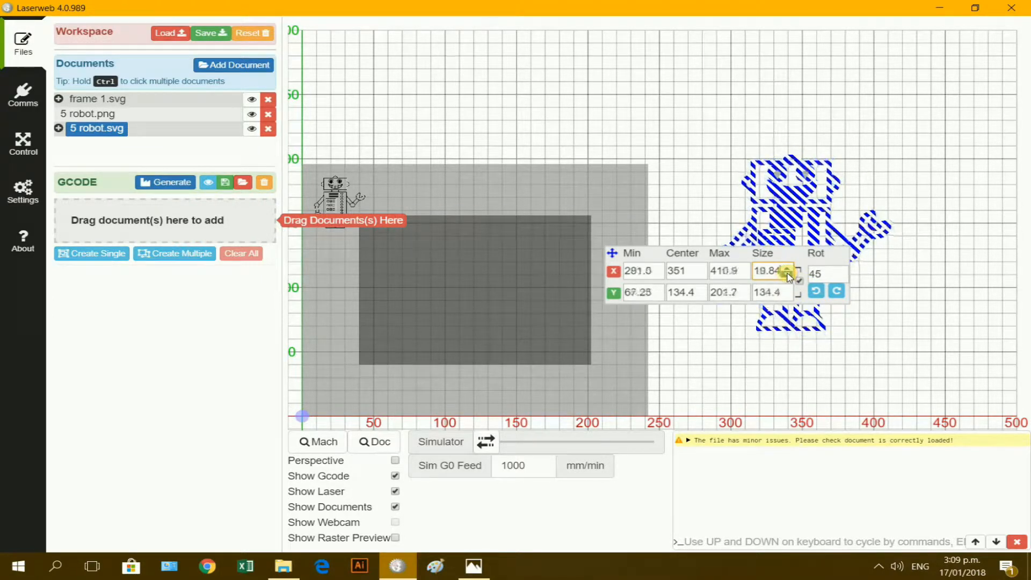
pyautogui.click(788, 275)
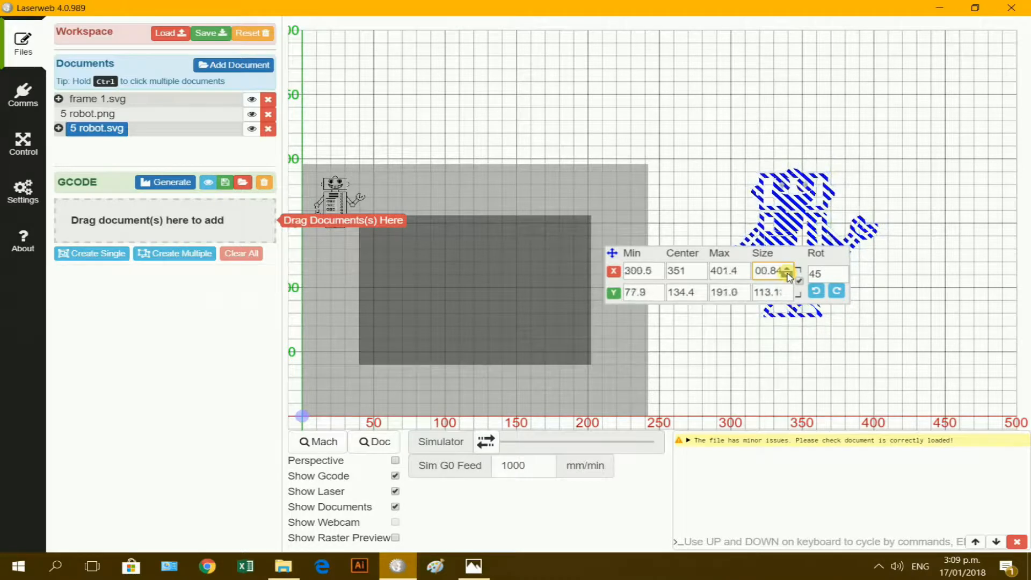
pyautogui.click(787, 274)
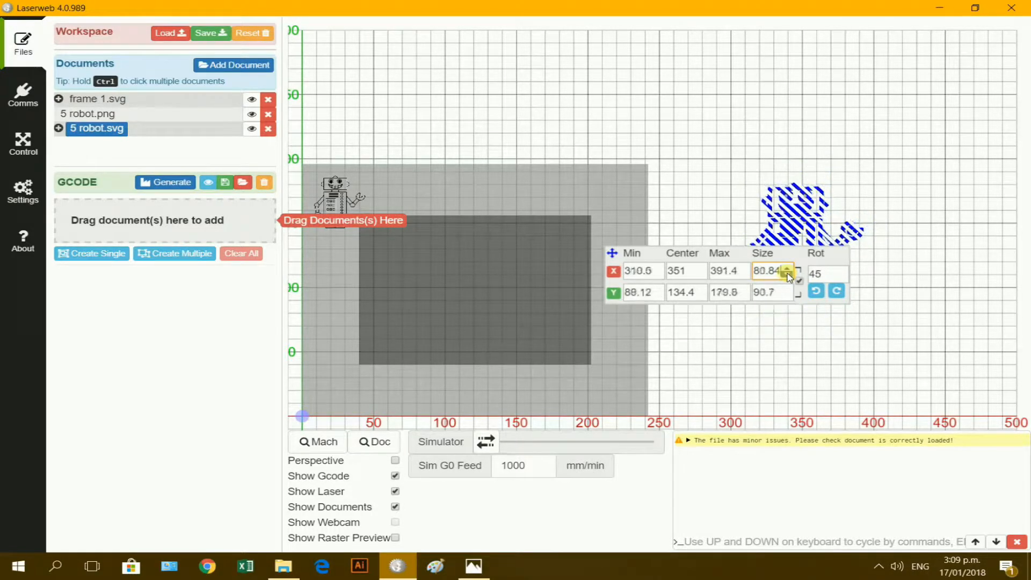
pyautogui.click(788, 275)
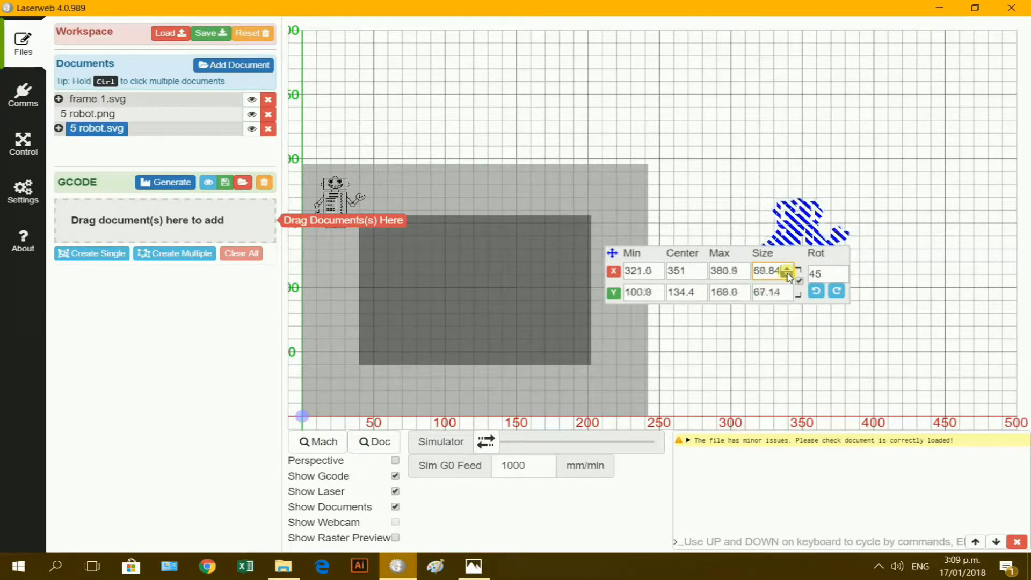
pyautogui.click(899, 279)
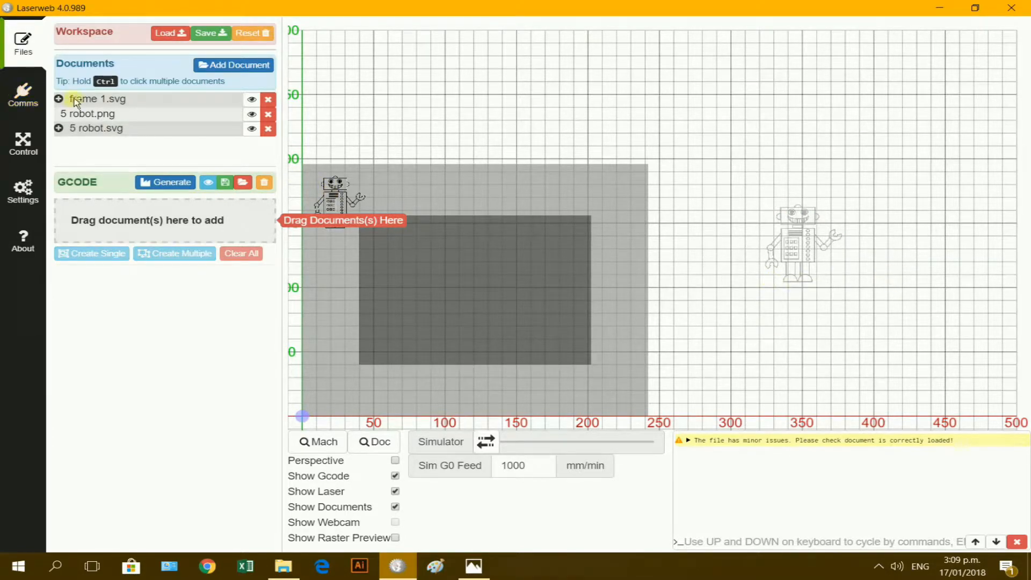
# Step: Enlarge the PNG robot in the frame's corner proportionally to 42.29 mm wide
pyautogui.click(88, 113)
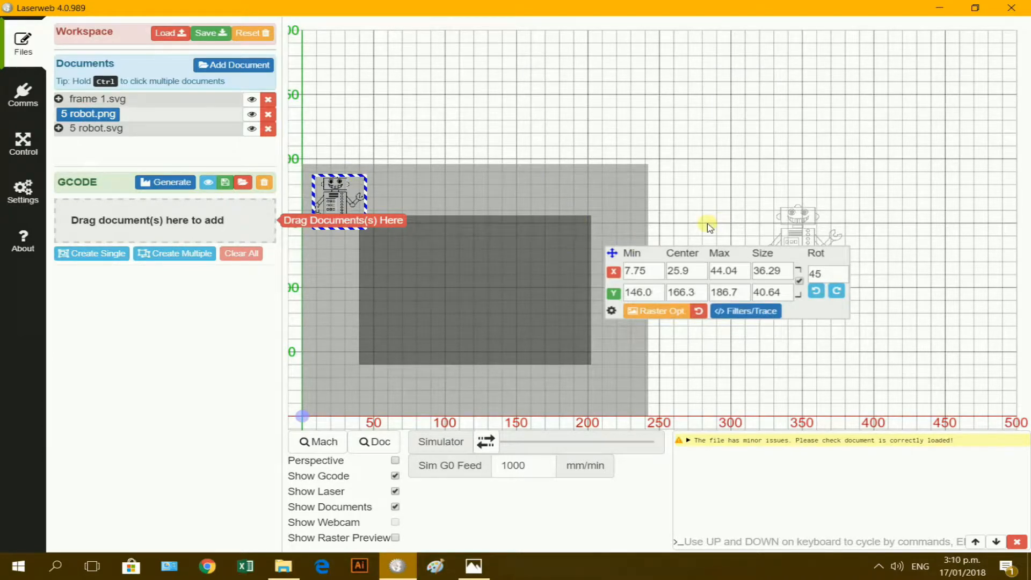
pyautogui.click(787, 268)
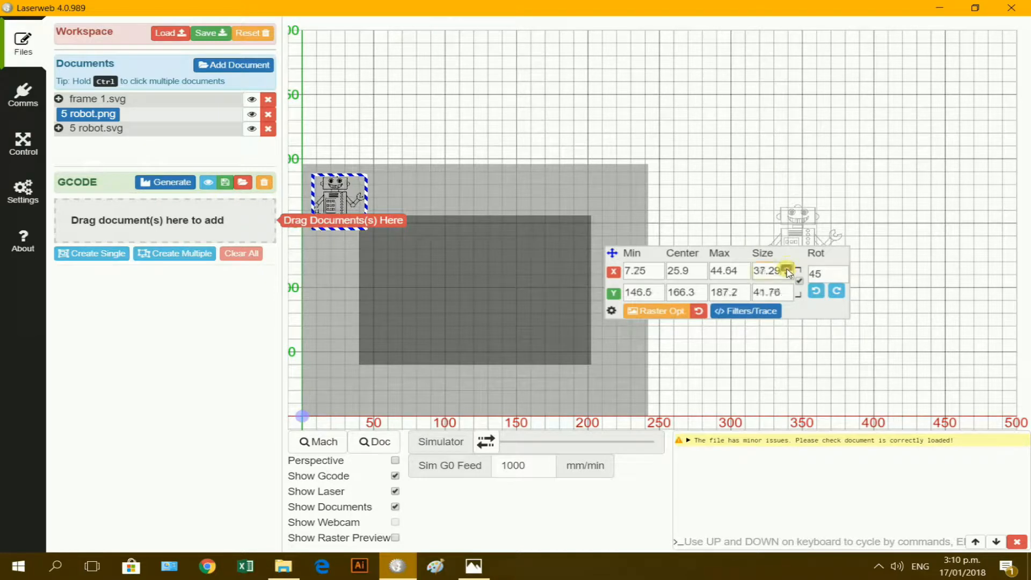
pyautogui.click(787, 268)
pyautogui.click(787, 268)
pyautogui.click(788, 268)
pyautogui.click(788, 269)
pyautogui.click(787, 268)
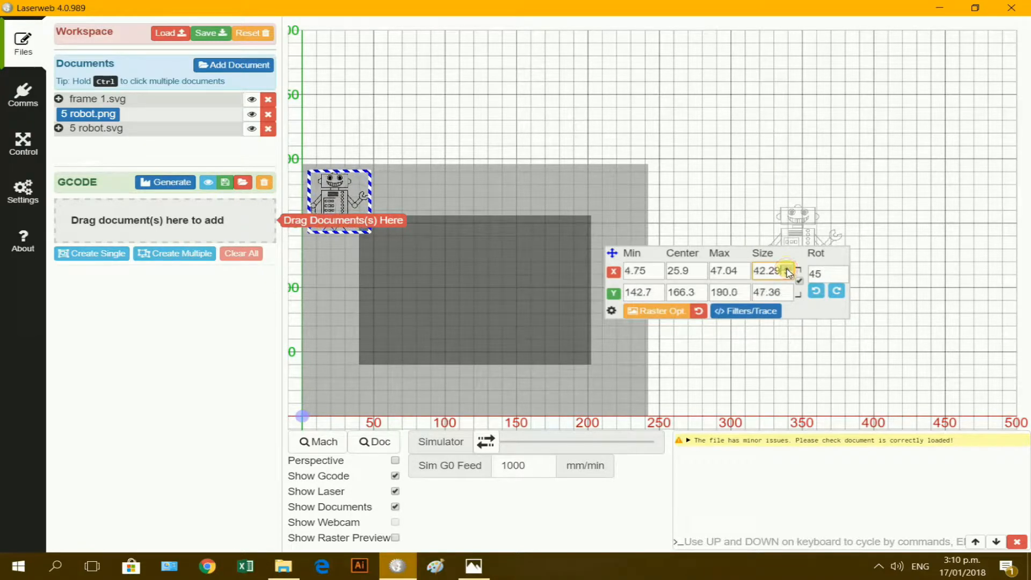
pyautogui.click(749, 145)
# Step: Reduce the SVG robot's width proportionally to 42.84 mm and deselect it
pyautogui.click(89, 128)
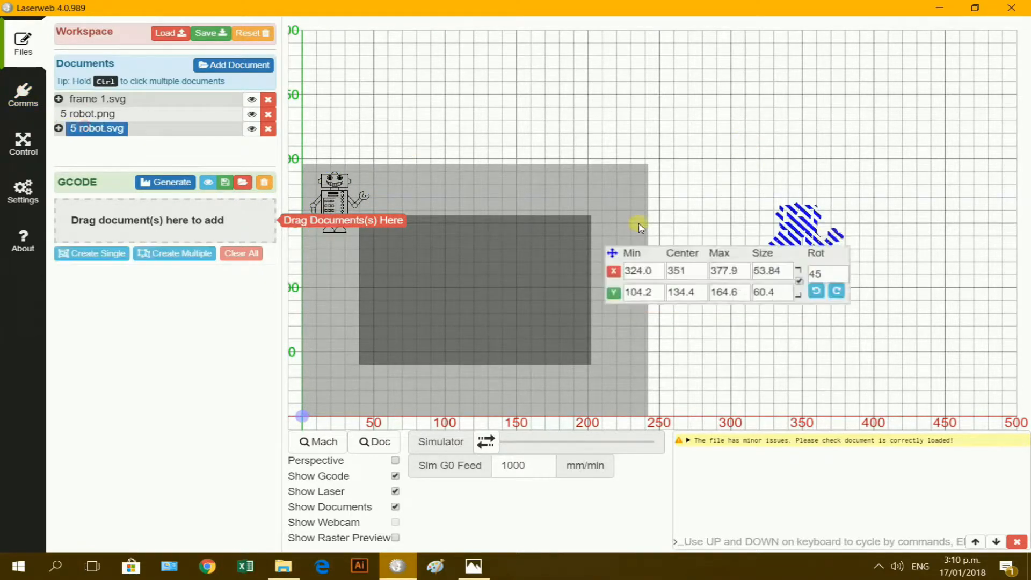
pyautogui.click(792, 276)
pyautogui.click(792, 276)
pyautogui.click(793, 276)
pyautogui.click(792, 276)
pyautogui.click(793, 276)
pyautogui.click(792, 276)
pyautogui.click(792, 276)
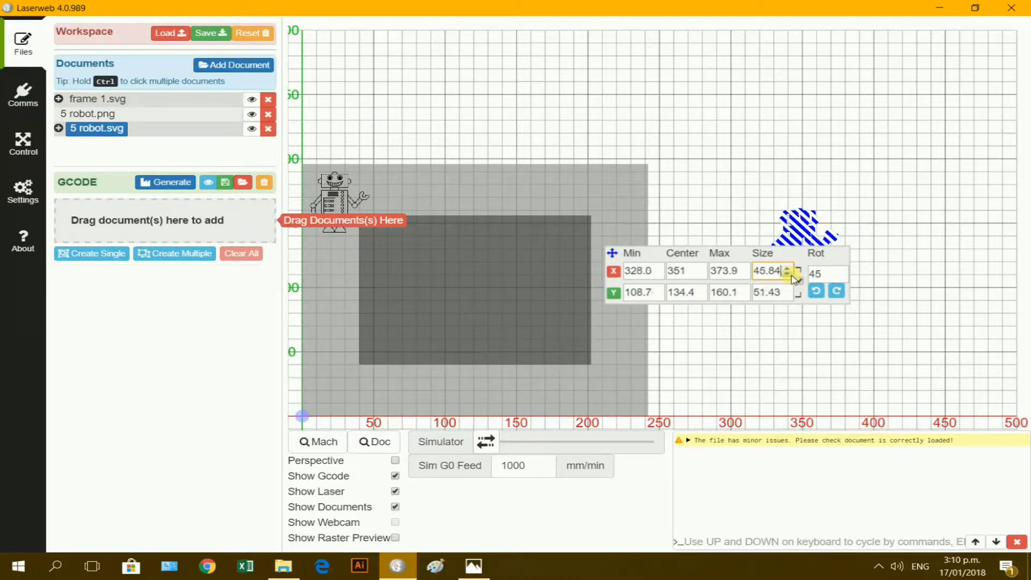
pyautogui.click(792, 276)
pyautogui.click(793, 277)
pyautogui.click(792, 276)
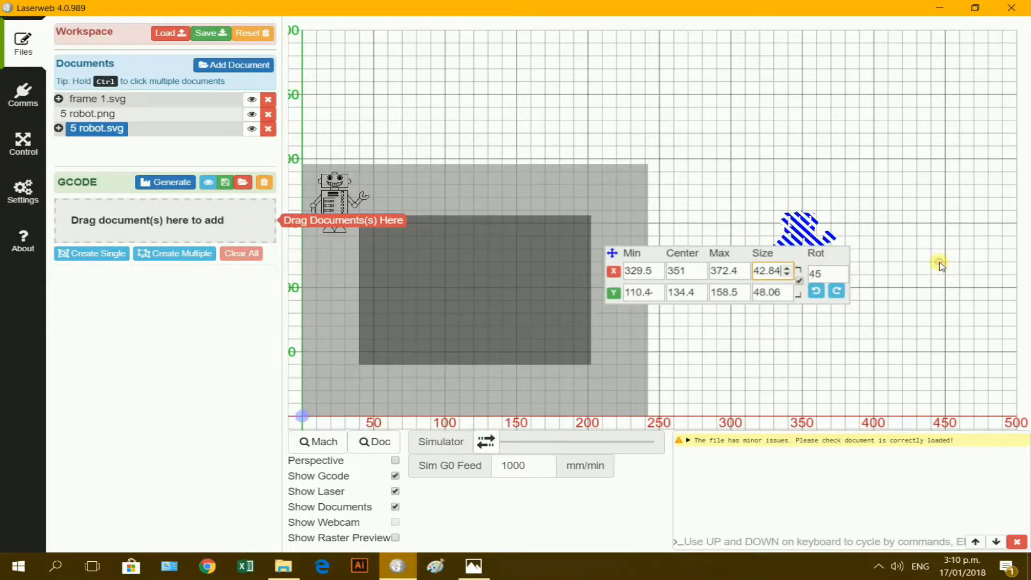
pyautogui.click(941, 266)
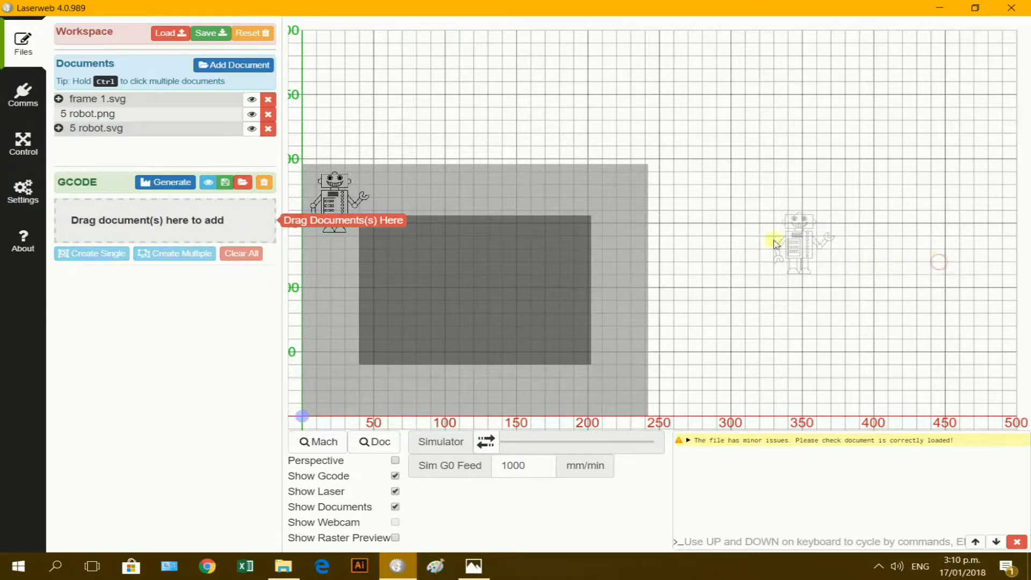
# Step: Move the whole SVG robot into the frame's upper-right corner and scale it proportionally to 35.84 mm wide
pyautogui.click(113, 130)
pyautogui.moveTo(815, 234); pyautogui.dragTo(627, 196)
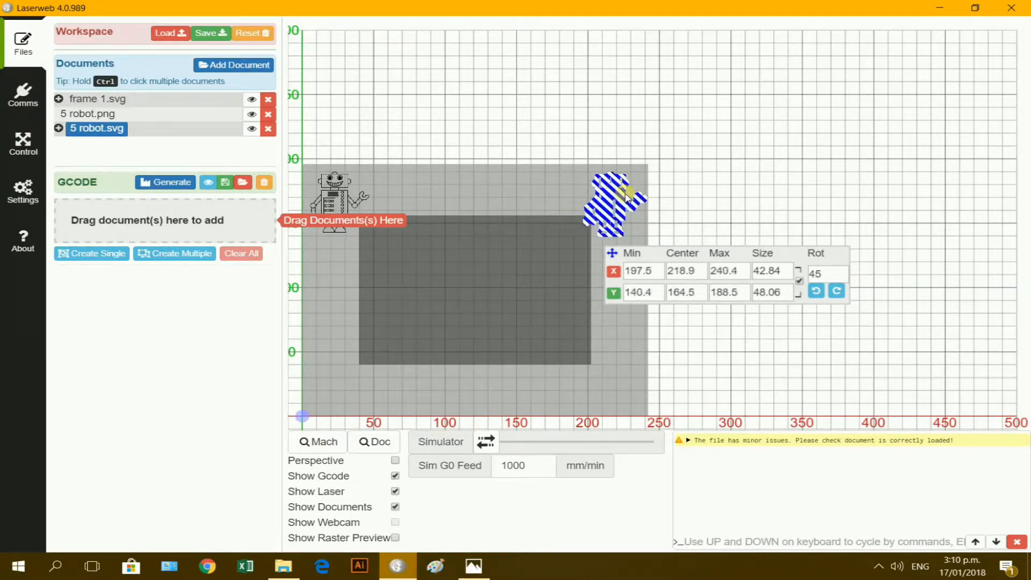
pyautogui.moveTo(787, 275); pyautogui.dragTo(788, 275)
pyautogui.click(788, 269)
pyautogui.click(788, 268)
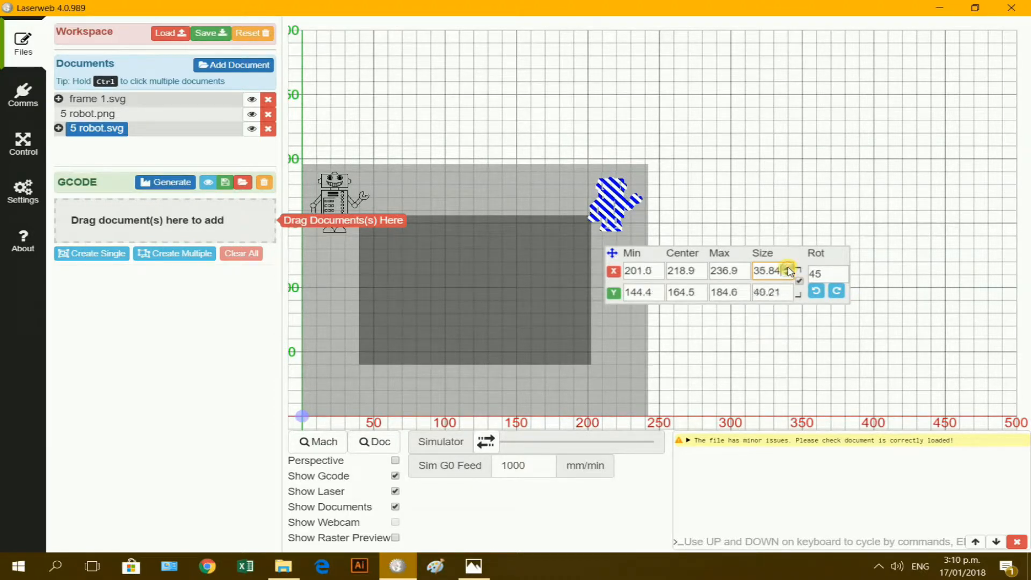
pyautogui.click(787, 268)
# Step: Fine-tune the SVG robot's position in the frame's upper-right corner to about minimum X 203.4 mm and minimum Y 150.3 mm
pyautogui.moveTo(613, 208); pyautogui.dragTo(614, 203)
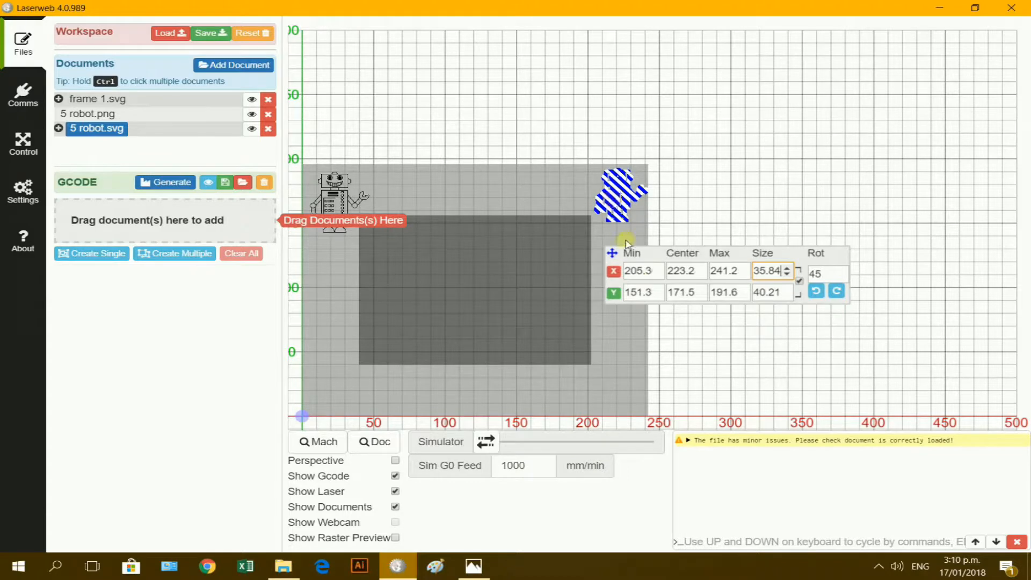
pyautogui.click(658, 295)
pyautogui.click(658, 275)
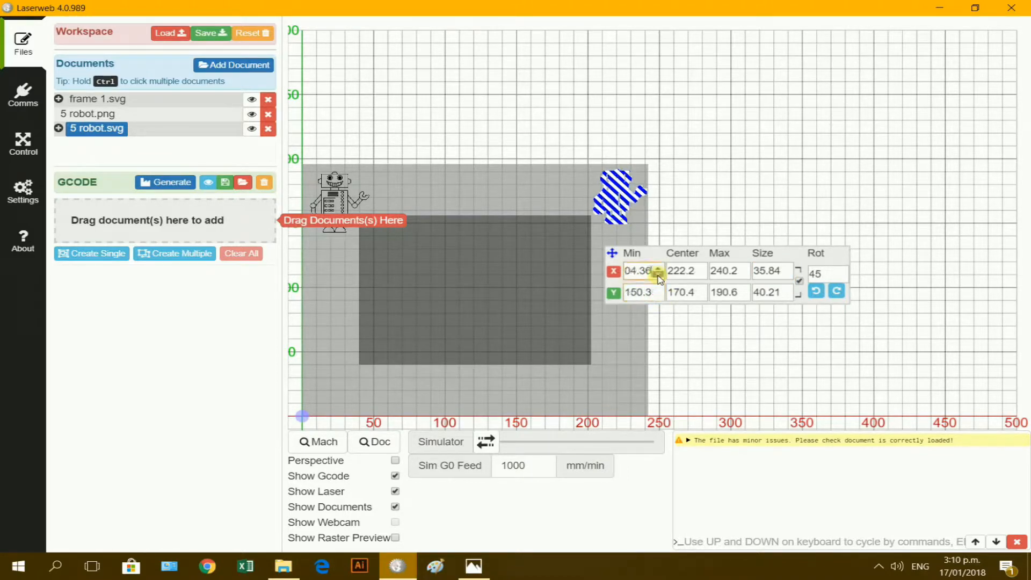
pyautogui.click(659, 275)
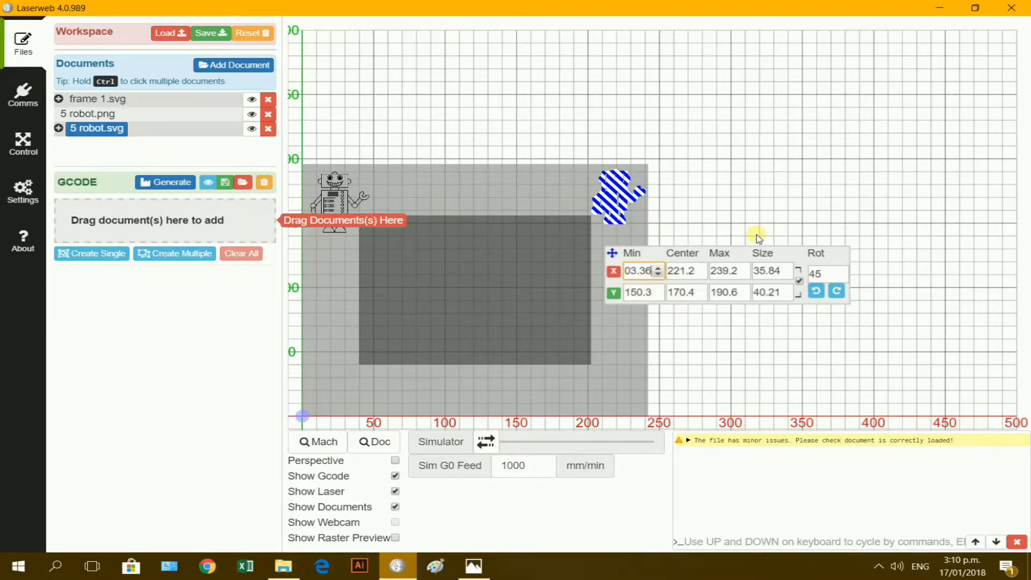
# Step: Reduce the PNG robot in the frame's upper-left corner proportionally to 35.29 mm wide and deselect it
pyautogui.click(756, 213)
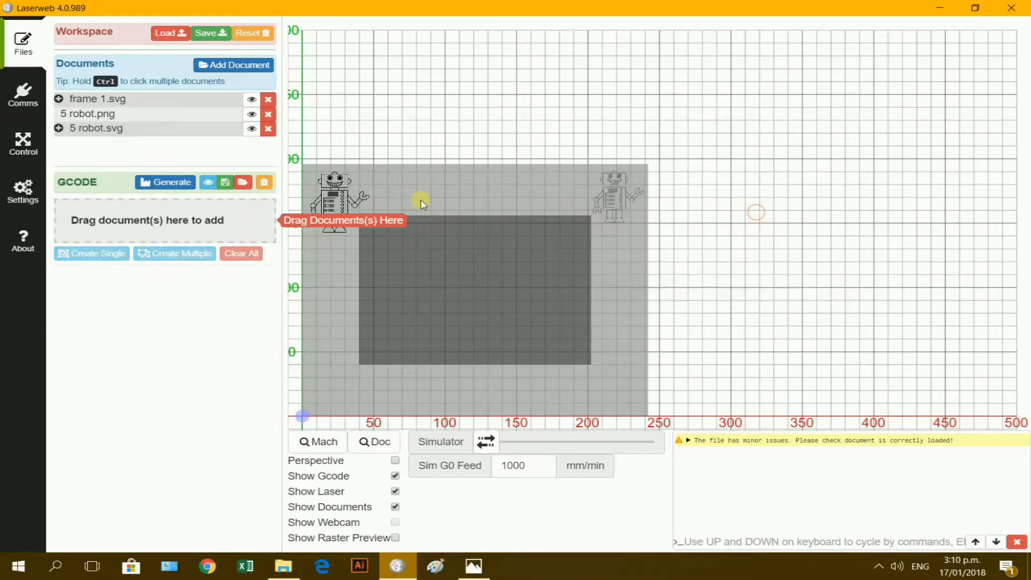
pyautogui.click(341, 203)
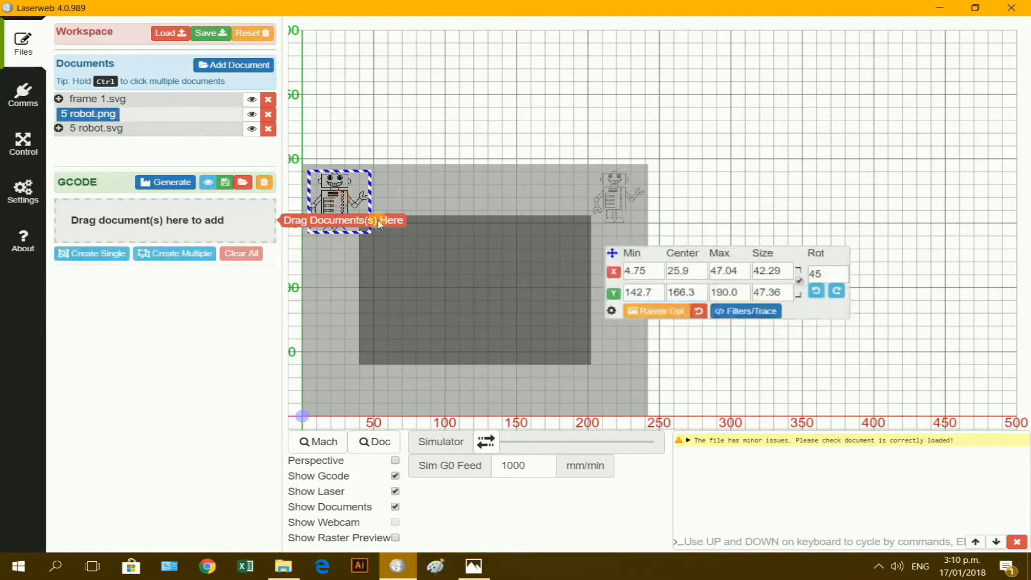
pyautogui.click(792, 279)
pyautogui.click(792, 278)
pyautogui.click(791, 278)
pyautogui.click(791, 278)
pyautogui.click(791, 278)
pyautogui.click(792, 278)
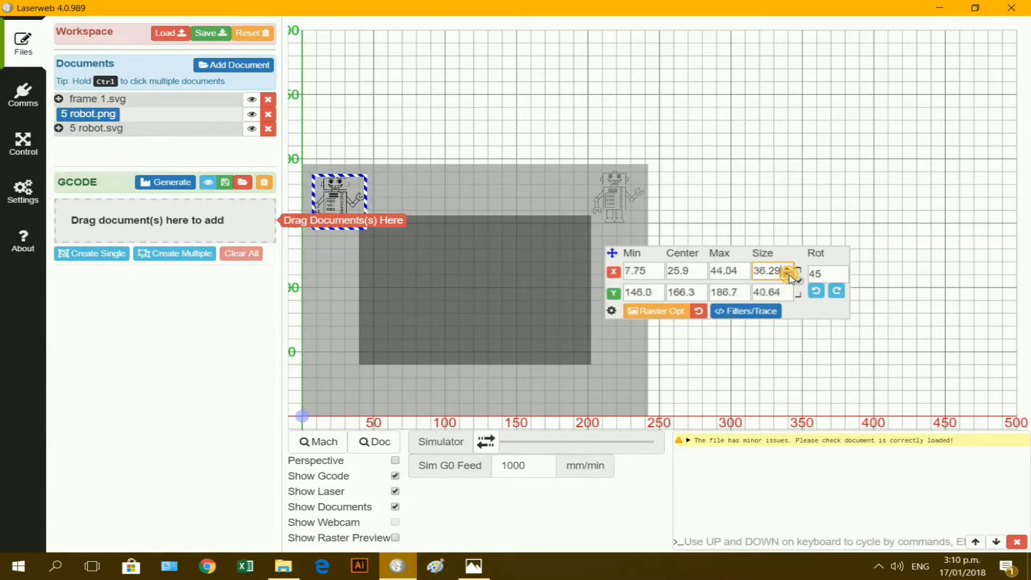
pyautogui.click(791, 278)
pyautogui.moveTo(923, 304); pyautogui.dragTo(914, 296)
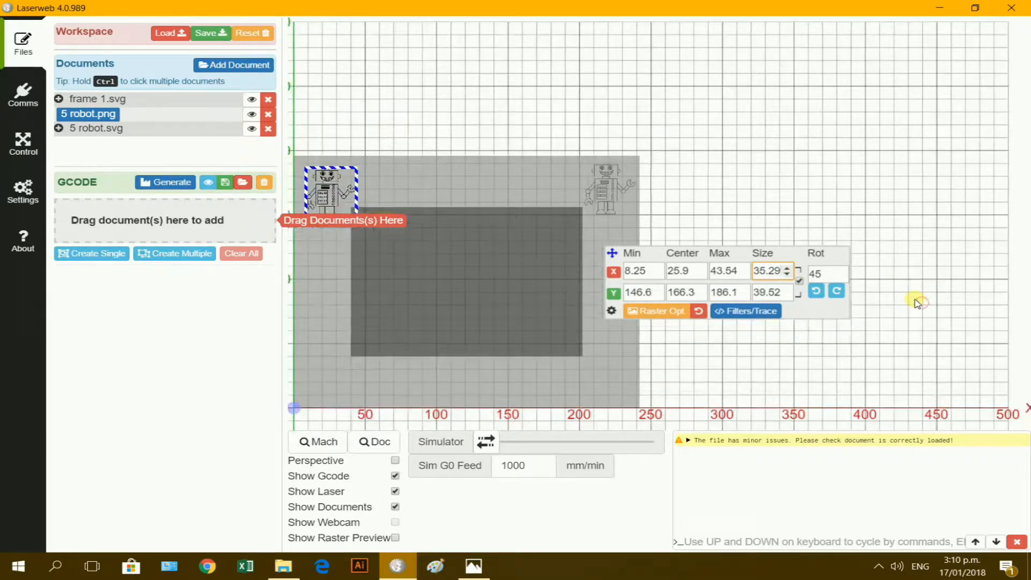
pyautogui.click(759, 184)
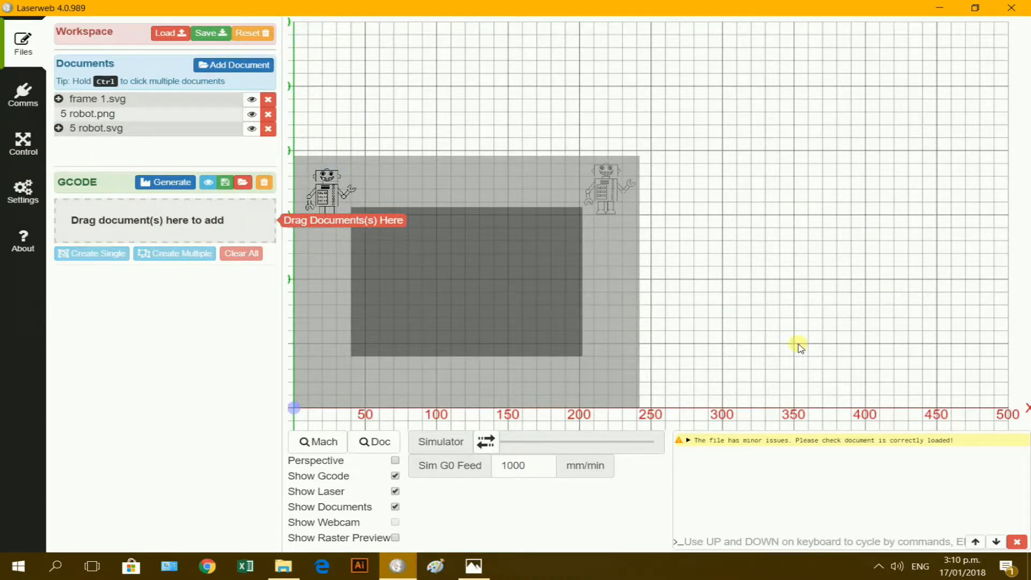
# Step: Add the file robot.png from the USB drive to the documents
pyautogui.click(226, 64)
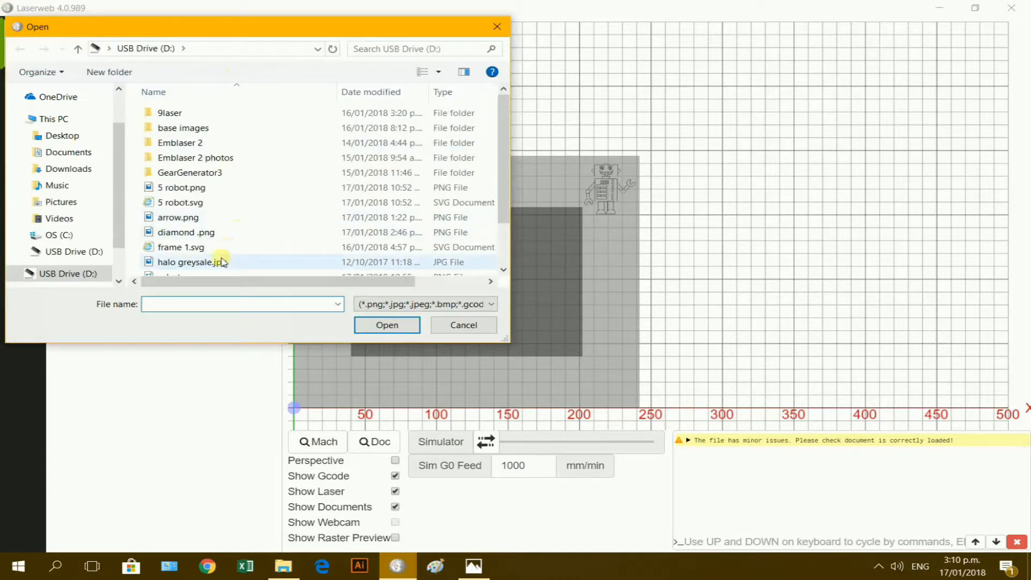
pyautogui.click(503, 274)
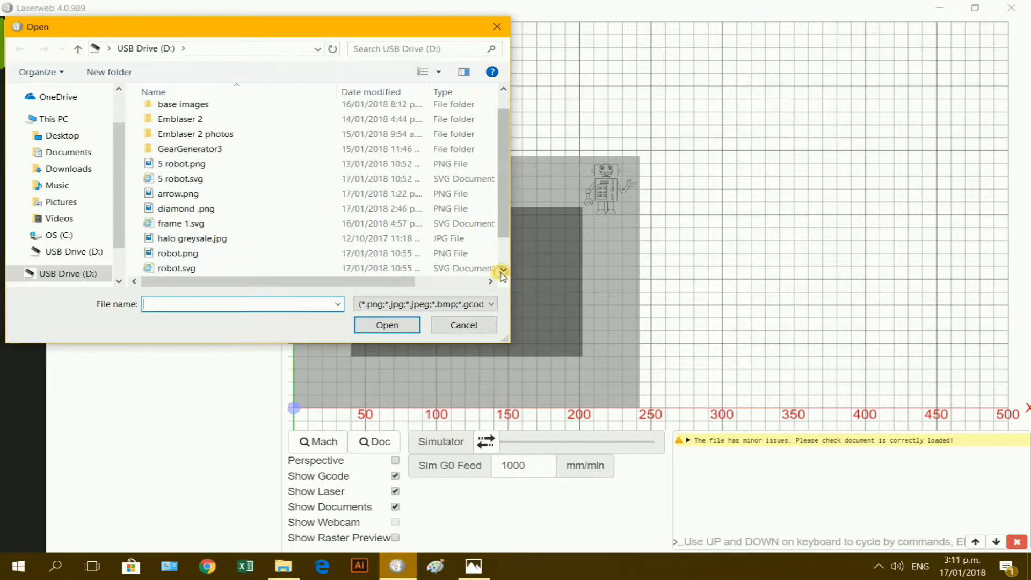
pyautogui.click(173, 257)
pyautogui.click(369, 325)
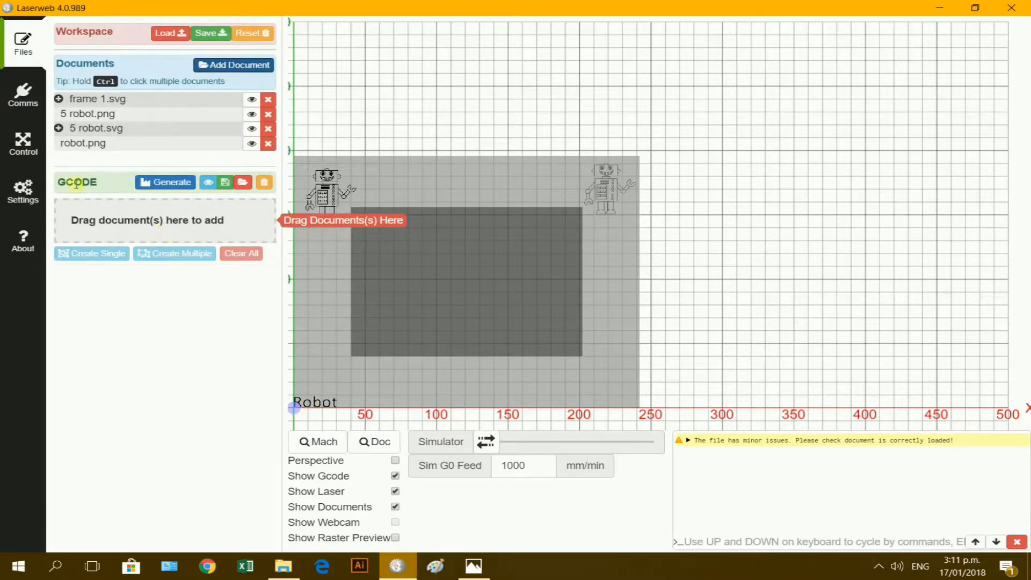
# Step: Place the "Robot" lettering in the frame's lower border, scaled proportionally to 66.34 mm wide and centred at about X 112.3 mm, Y 20.3 mm
pyautogui.click(322, 400)
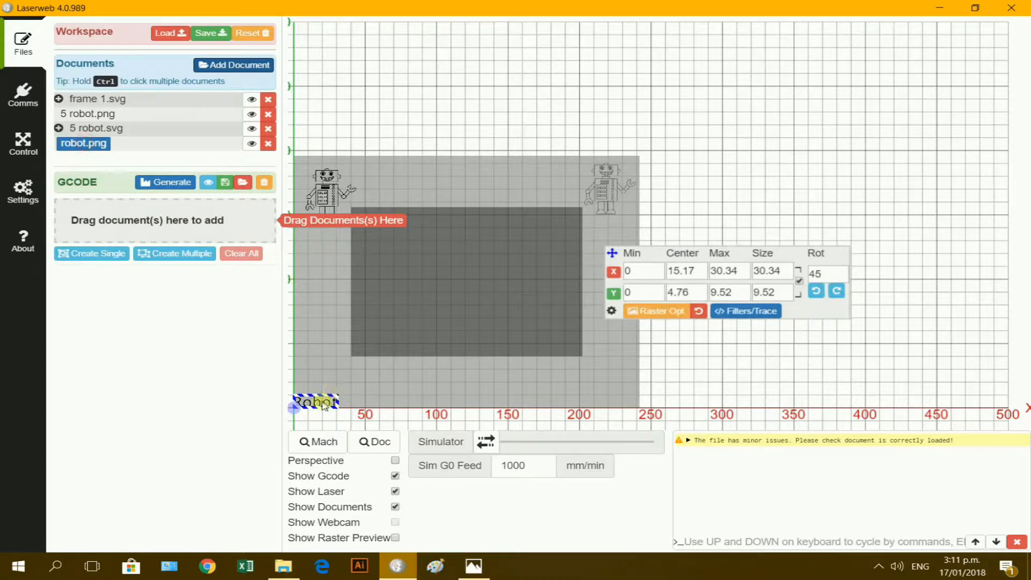
pyautogui.moveTo(324, 397); pyautogui.dragTo(477, 383)
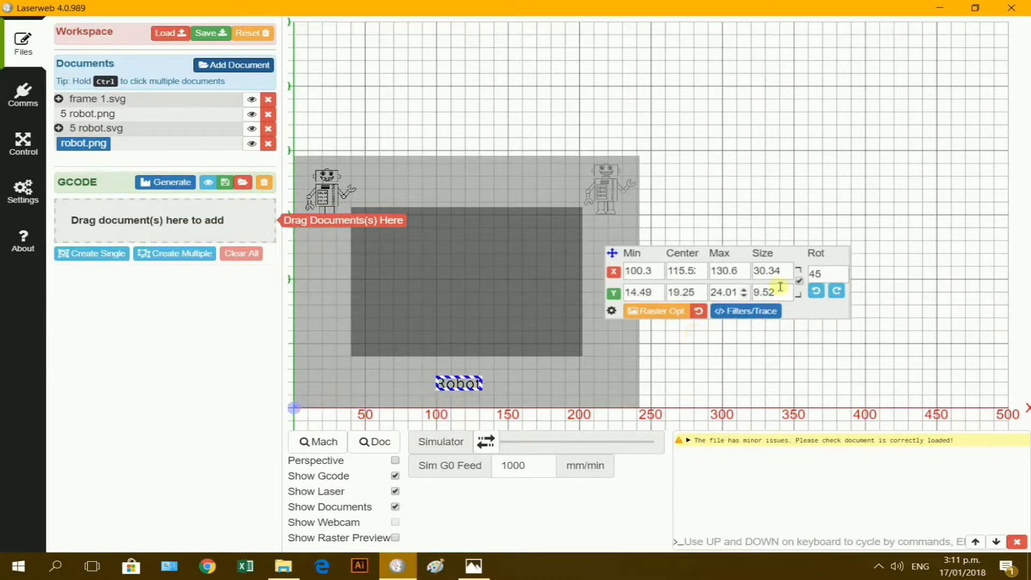
pyautogui.moveTo(789, 269); pyautogui.dragTo(789, 270)
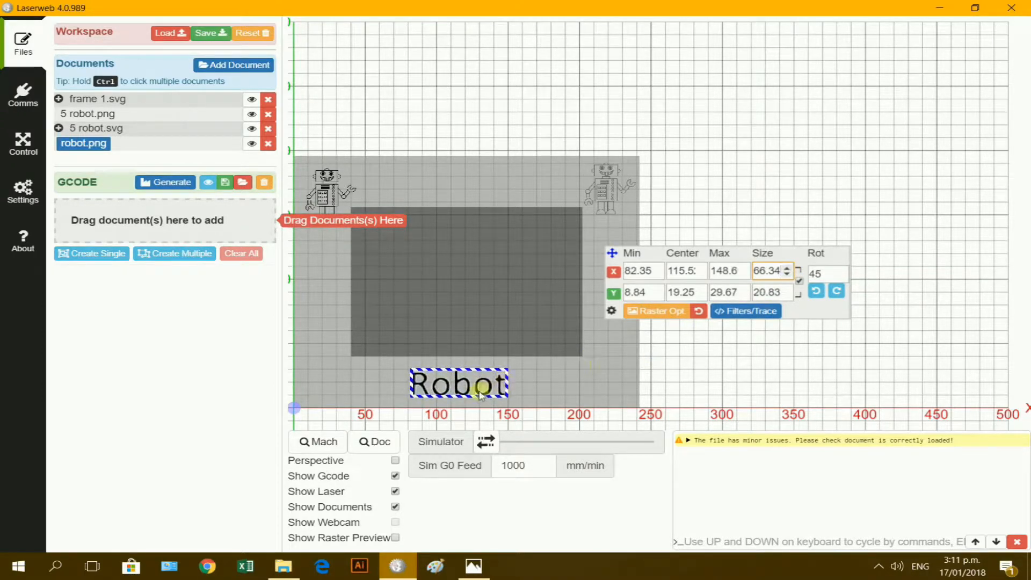
pyautogui.moveTo(465, 396); pyautogui.dragTo(463, 394)
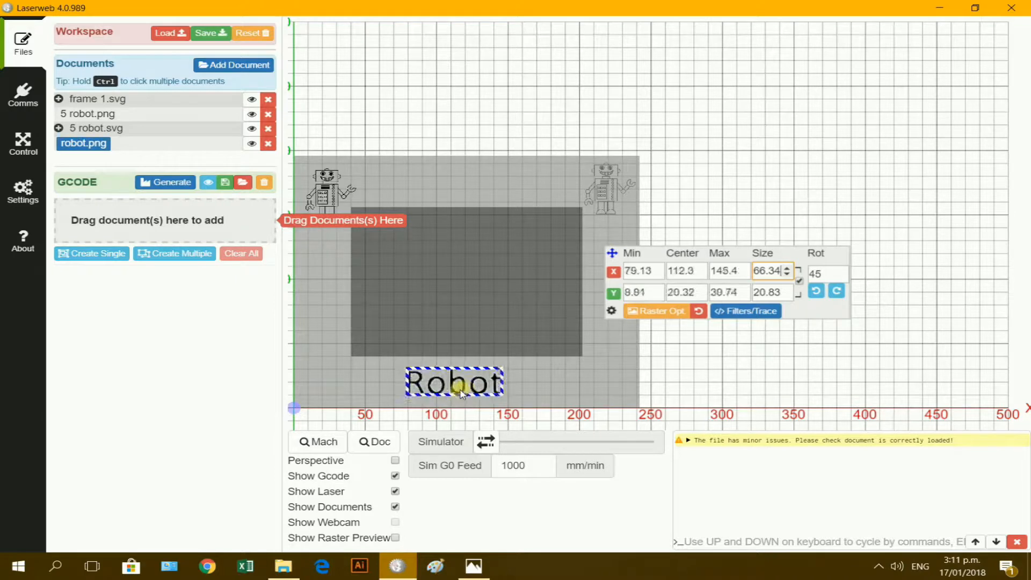
pyautogui.click(715, 370)
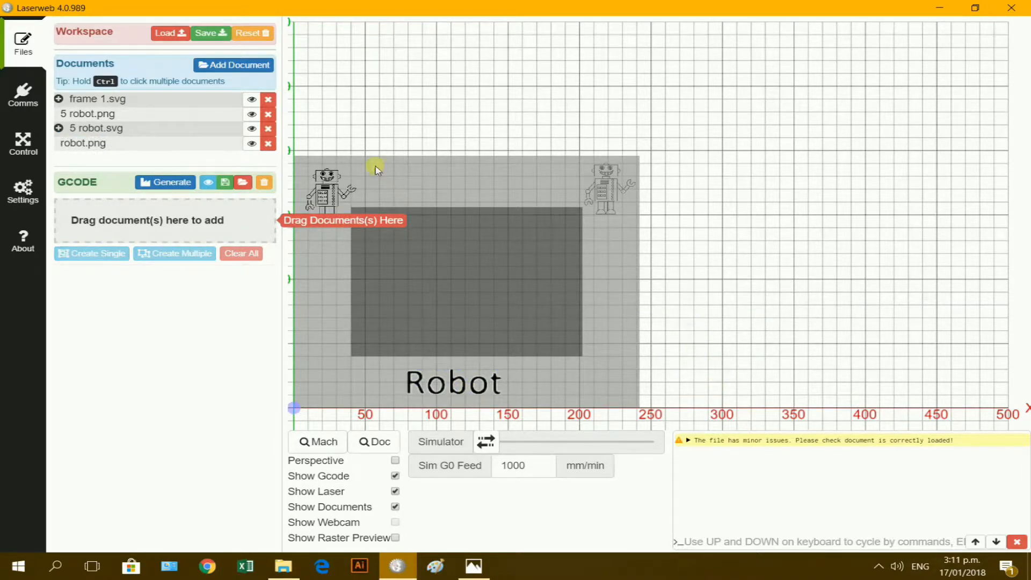
# Step: Add diamond .png and move it into the frame's upper border between the robots, centred at about Y 174.5 mm
pyautogui.click(238, 69)
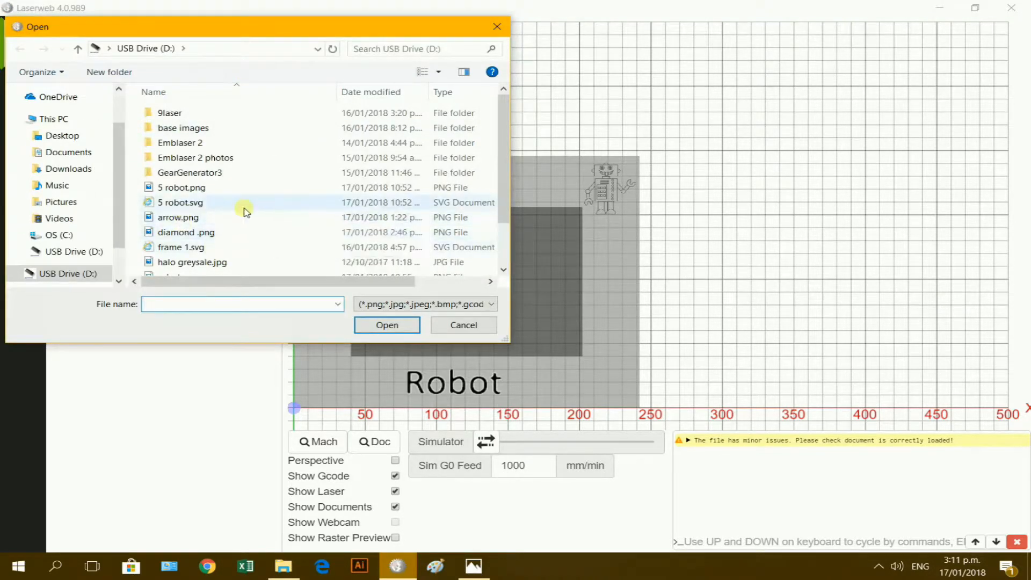
pyautogui.click(173, 232)
pyautogui.click(397, 326)
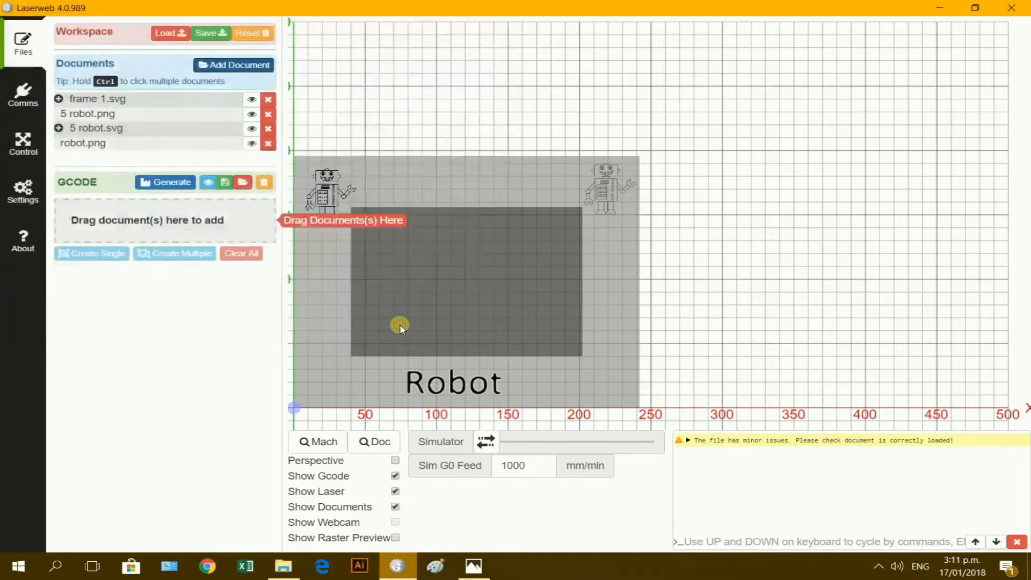
pyautogui.moveTo(362, 404); pyautogui.dragTo(474, 185)
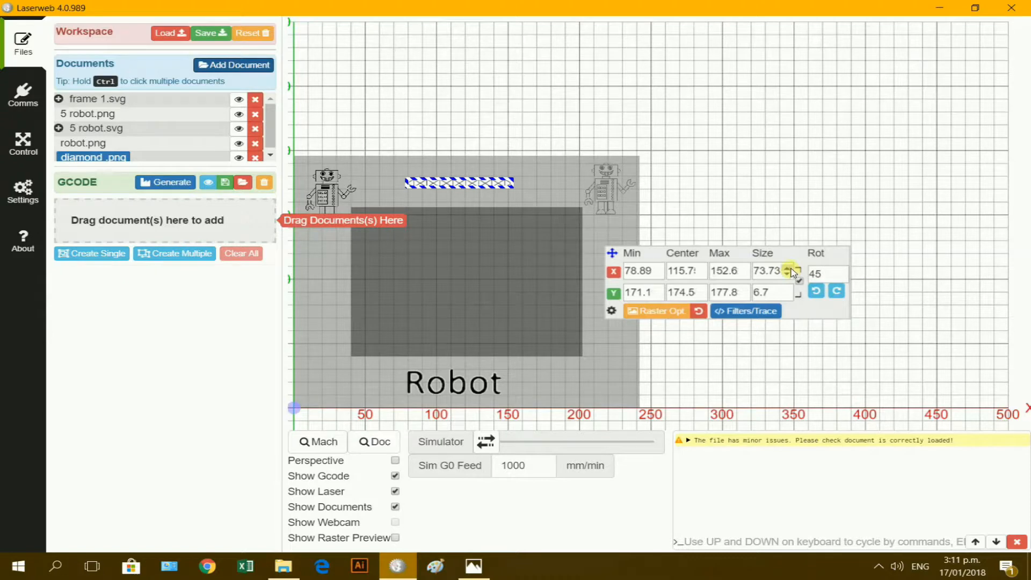
# Step: Scale the diamond strip proportionally to about 120.7 mm wide, and reduce only its height to 8.98 mm with proportions unlocked
pyautogui.moveTo(787, 268); pyautogui.dragTo(798, 289)
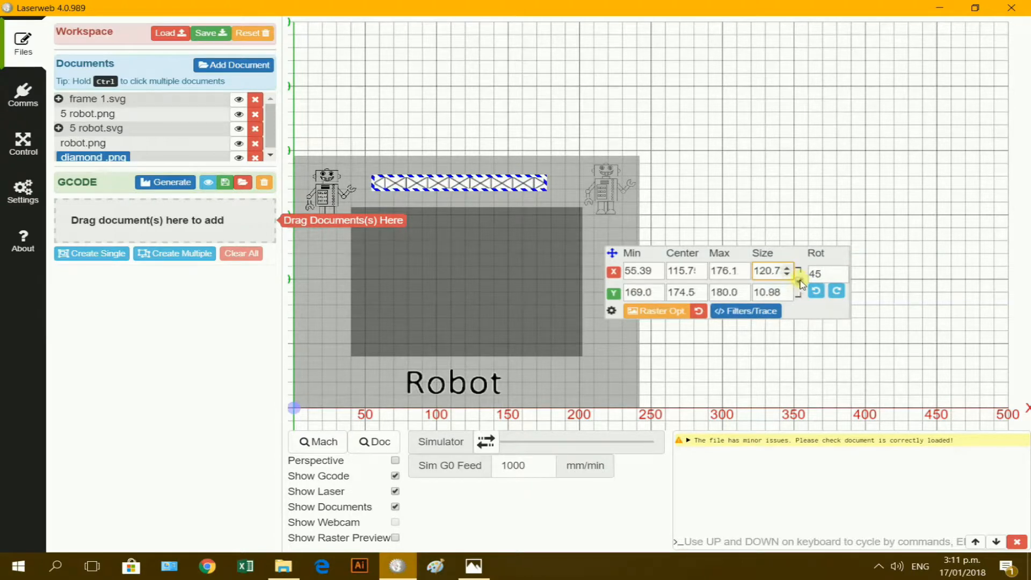
pyautogui.click(799, 281)
pyautogui.moveTo(789, 299); pyautogui.dragTo(790, 295)
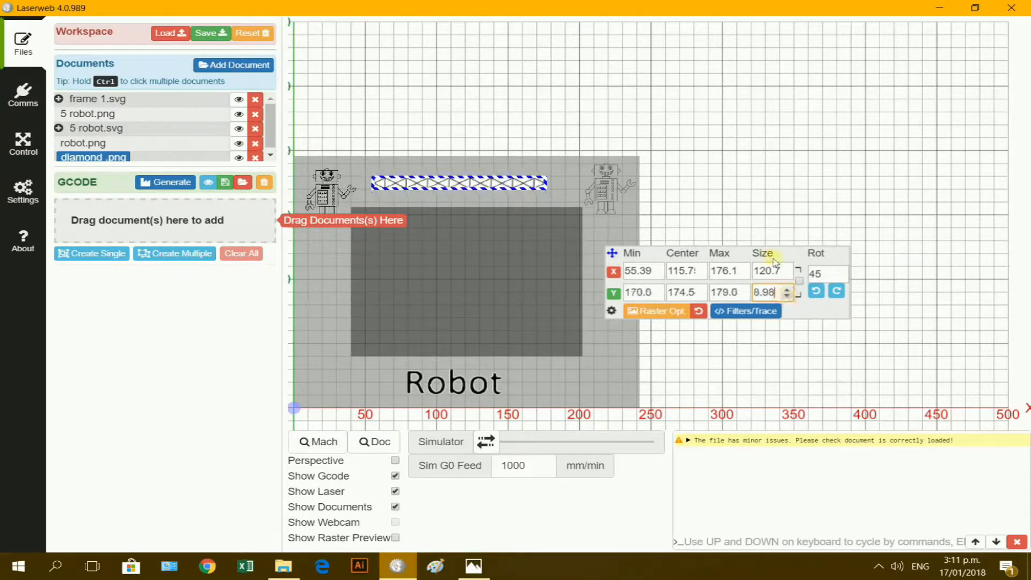
pyautogui.click(747, 189)
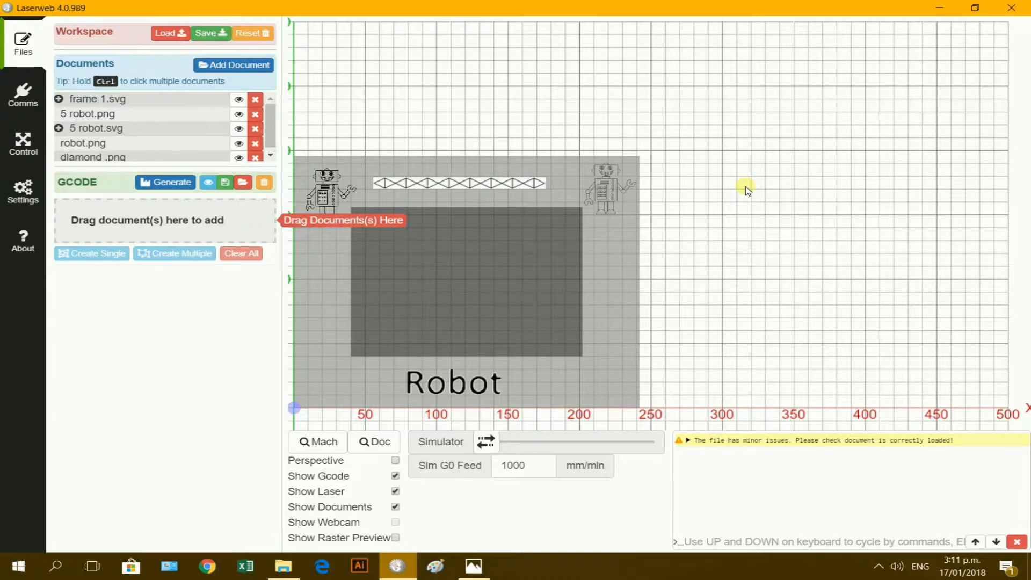
# Step: Add halo greysale.jpg and move the image beside the frame, to about minimum X 212.5 mm and minimum Y 58 mm
pyautogui.click(231, 65)
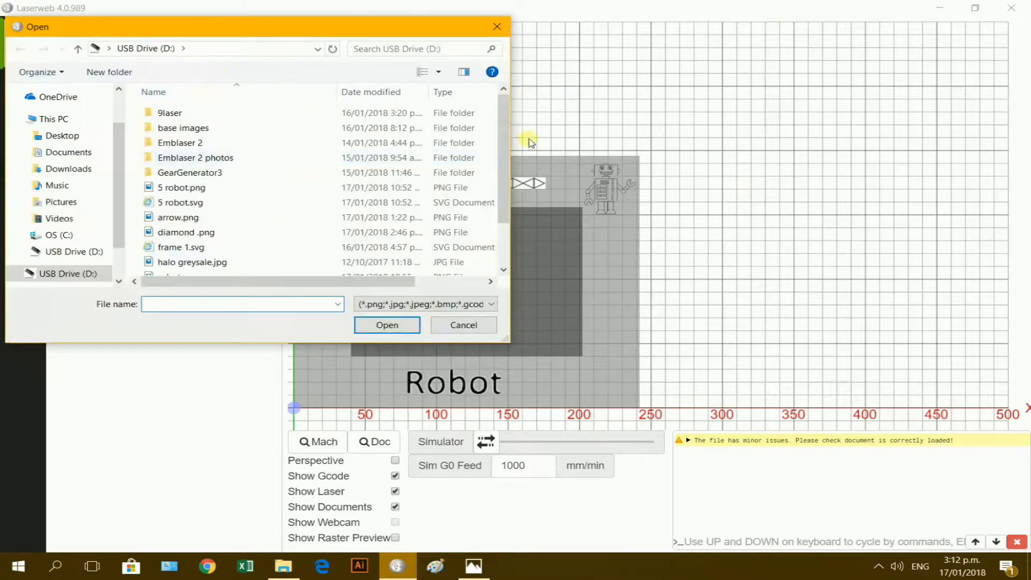
pyautogui.moveTo(504, 172); pyautogui.dragTo(514, 210)
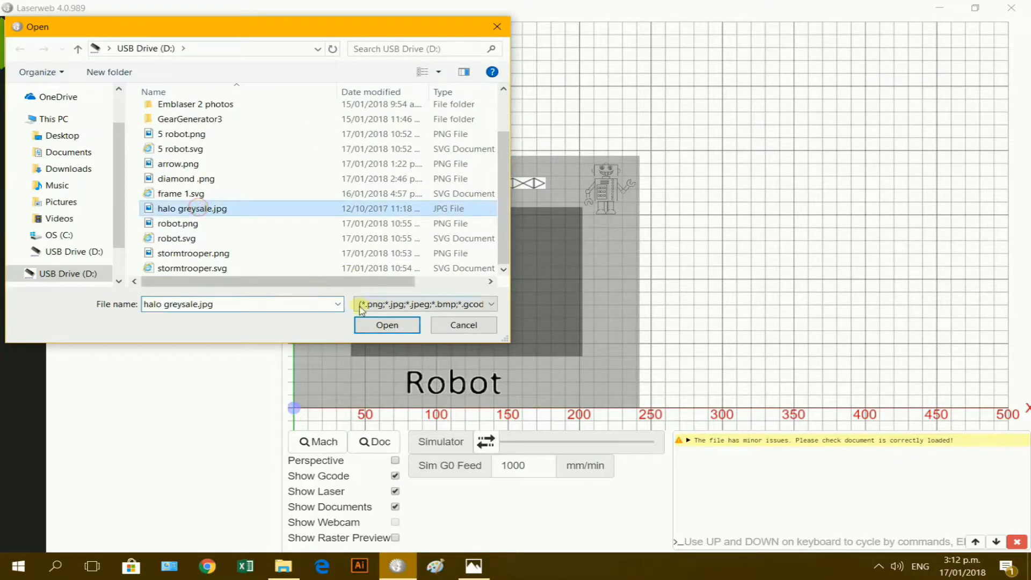
pyautogui.click(385, 324)
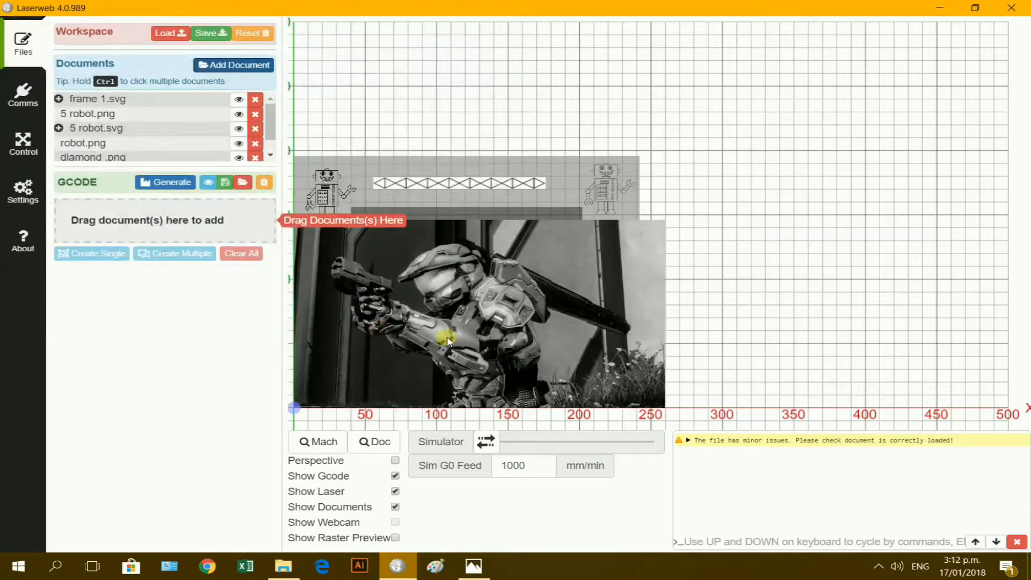
pyautogui.moveTo(448, 337); pyautogui.dragTo(752, 264)
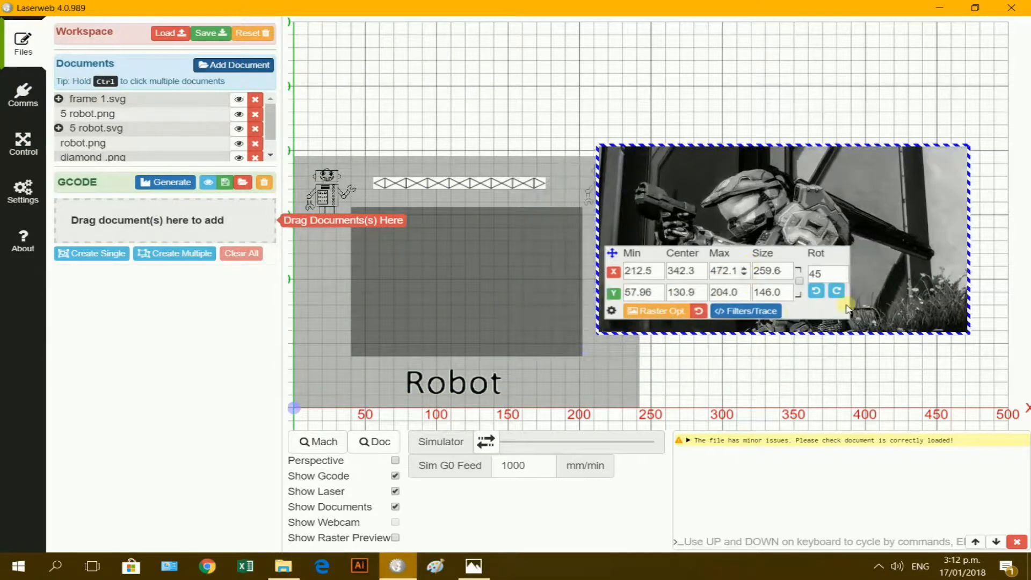
# Step: Narrow the Halo image to about 224.6 mm, lock its proportions and reduce it to about 173.6 mm wide
pyautogui.click(787, 274)
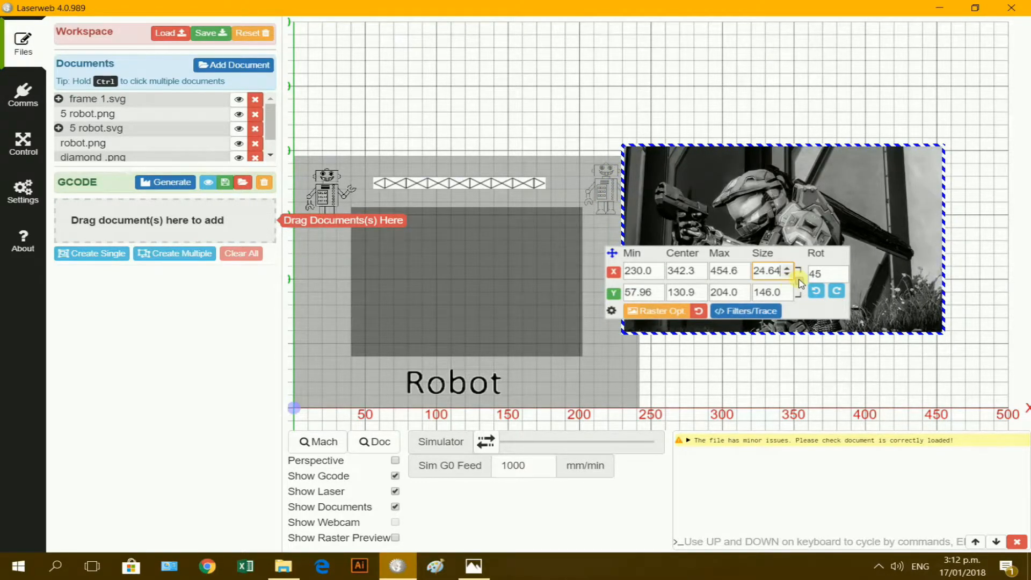
pyautogui.click(788, 275)
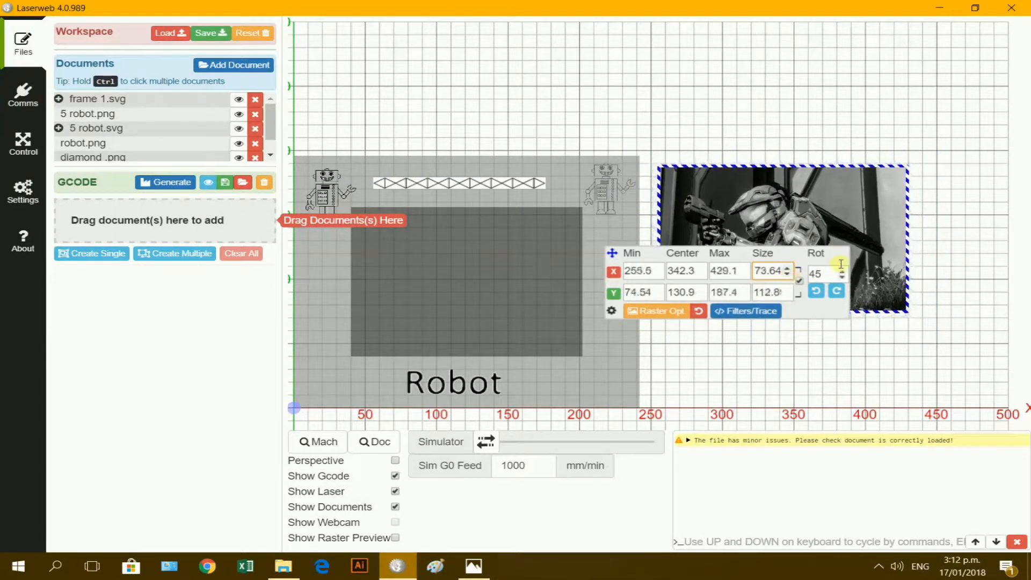
pyautogui.click(956, 219)
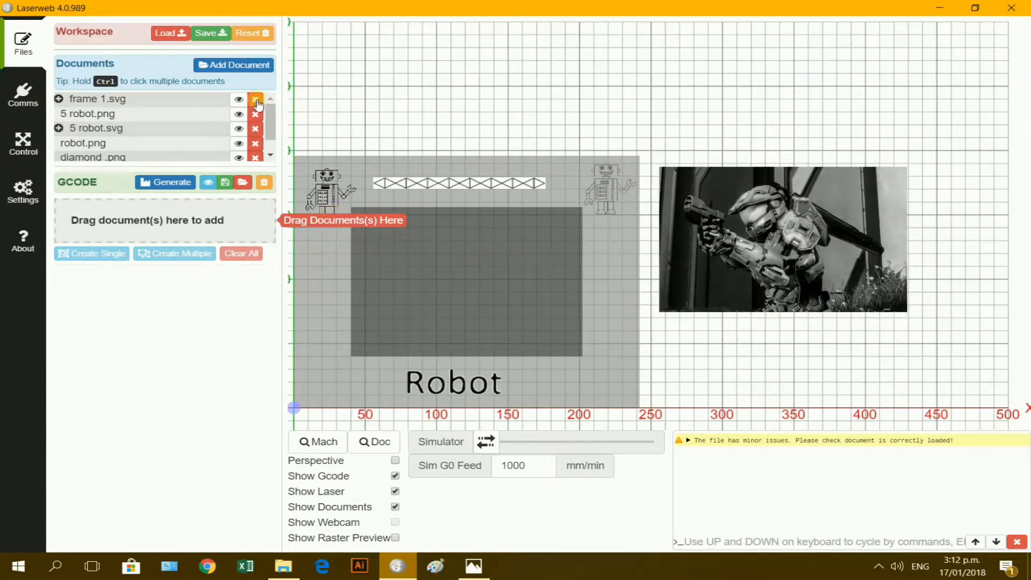
# Step: Remove halo greysale.jpg from the documents
pyautogui.moveTo(270, 112); pyautogui.dragTo(271, 154)
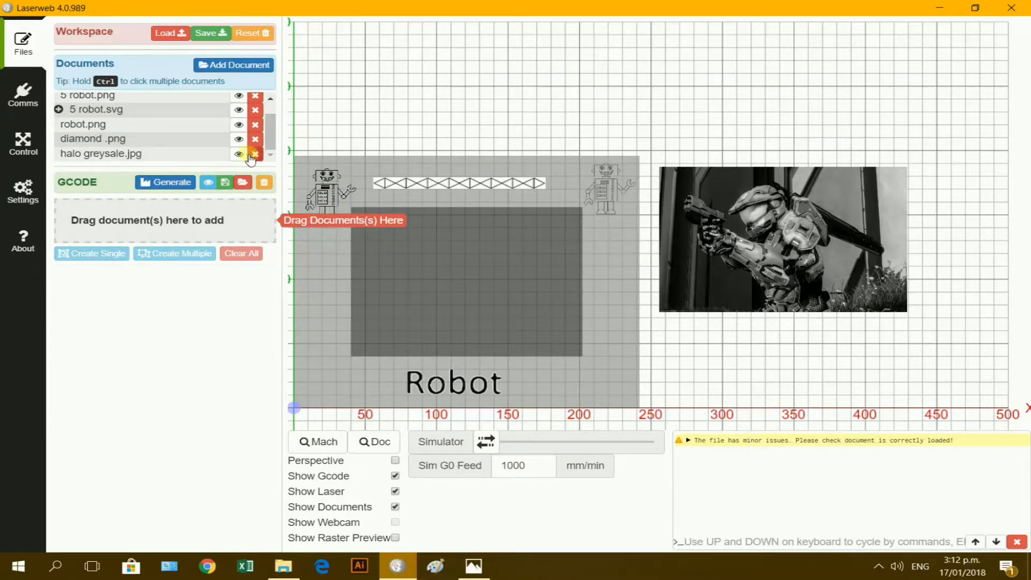
pyautogui.click(254, 154)
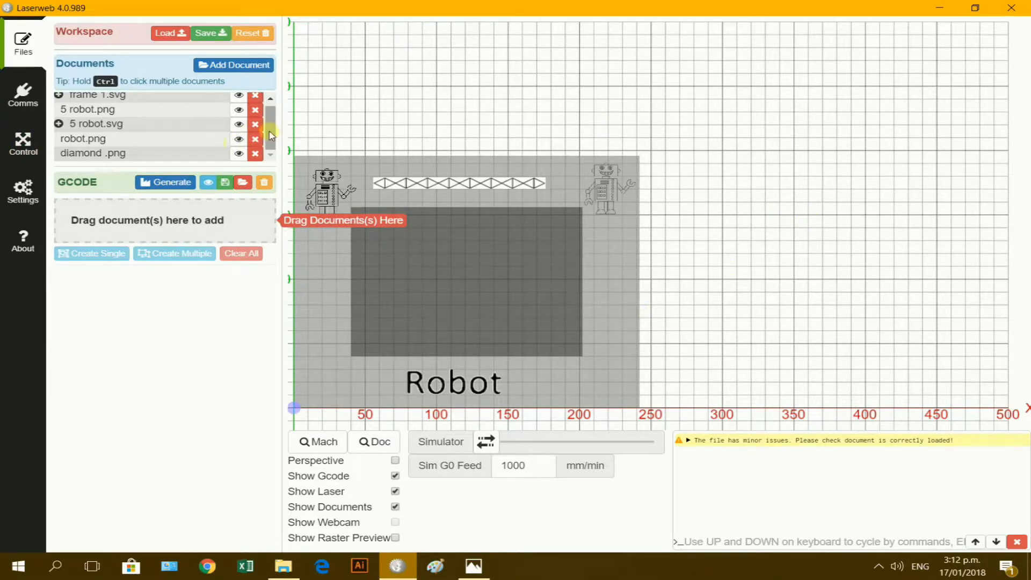
# Step: Toggle the visibility of frame 1.svg and leave the frame hidden in the workspace
pyautogui.scroll(1, 274, 115)
pyautogui.click(240, 98)
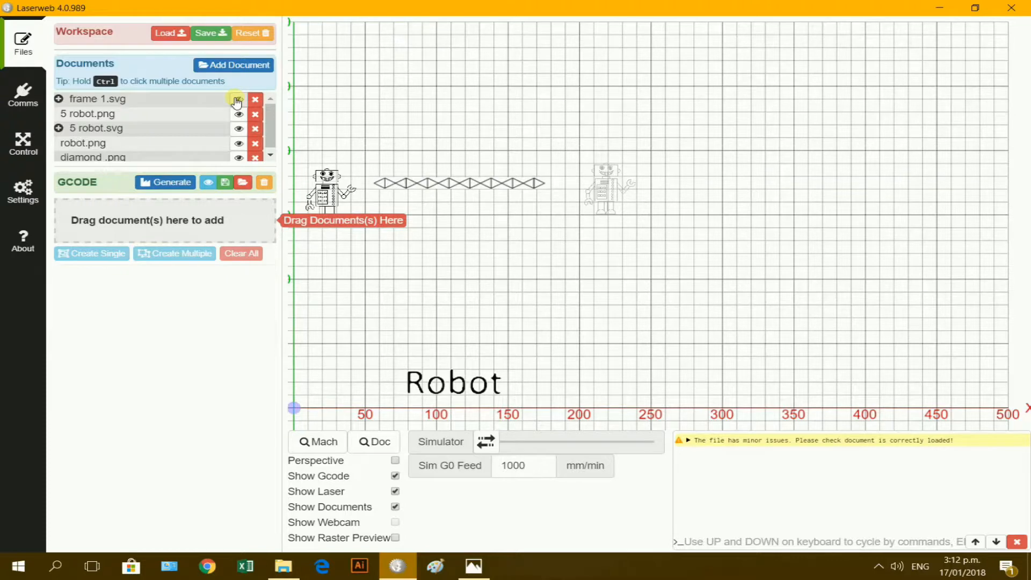
pyautogui.click(236, 100)
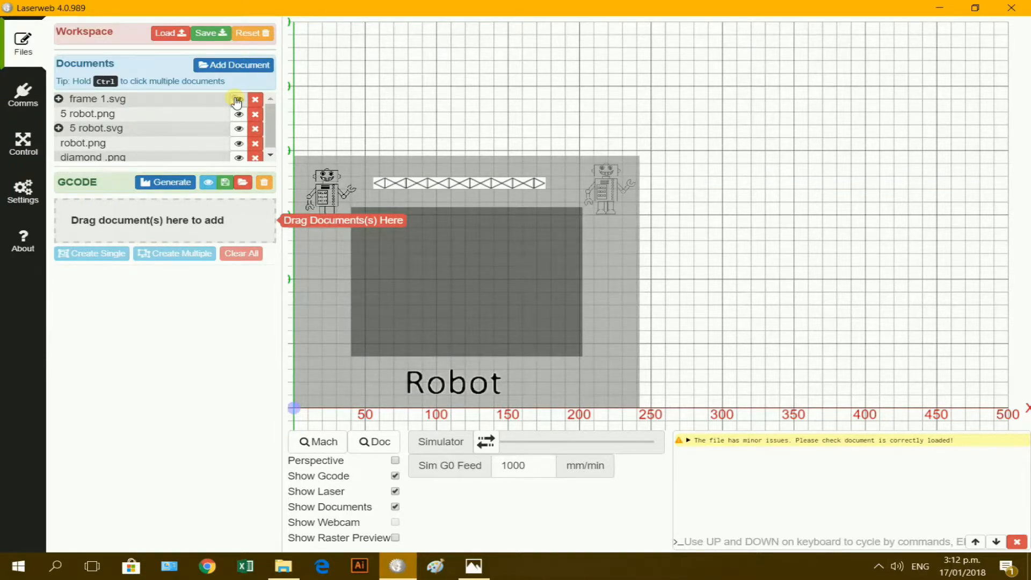
pyautogui.click(237, 100)
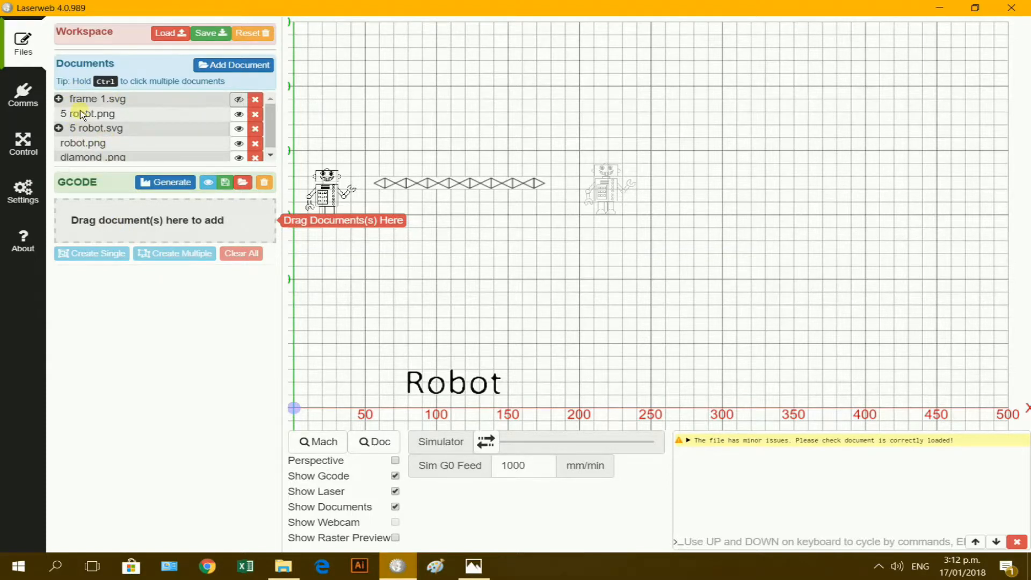
# Step: Create a Laser Raster operation from 5 robot.png and set its cut rate to 2000
pyautogui.moveTo(82, 114); pyautogui.dragTo(169, 223)
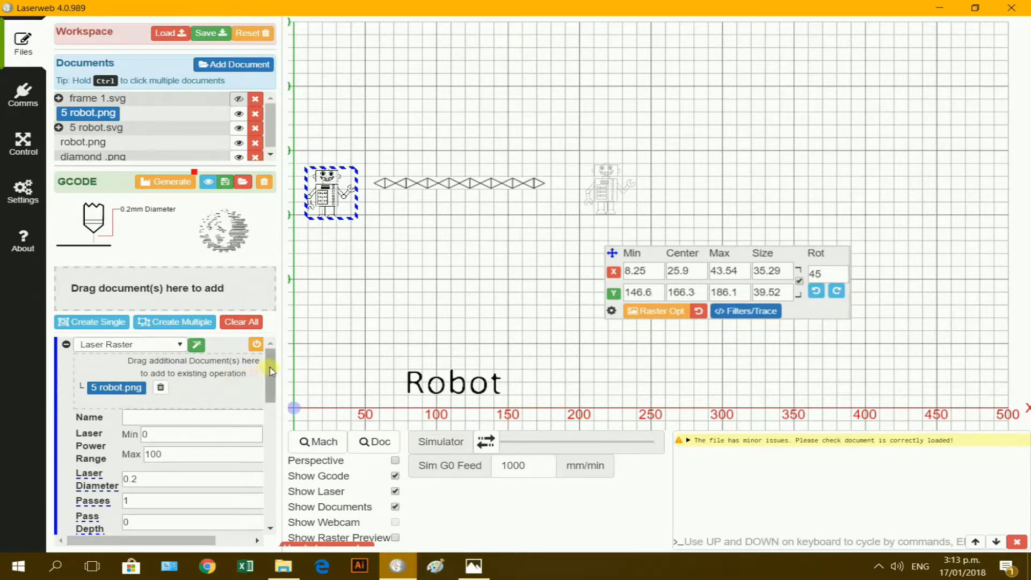
pyautogui.moveTo(273, 372); pyautogui.dragTo(275, 410)
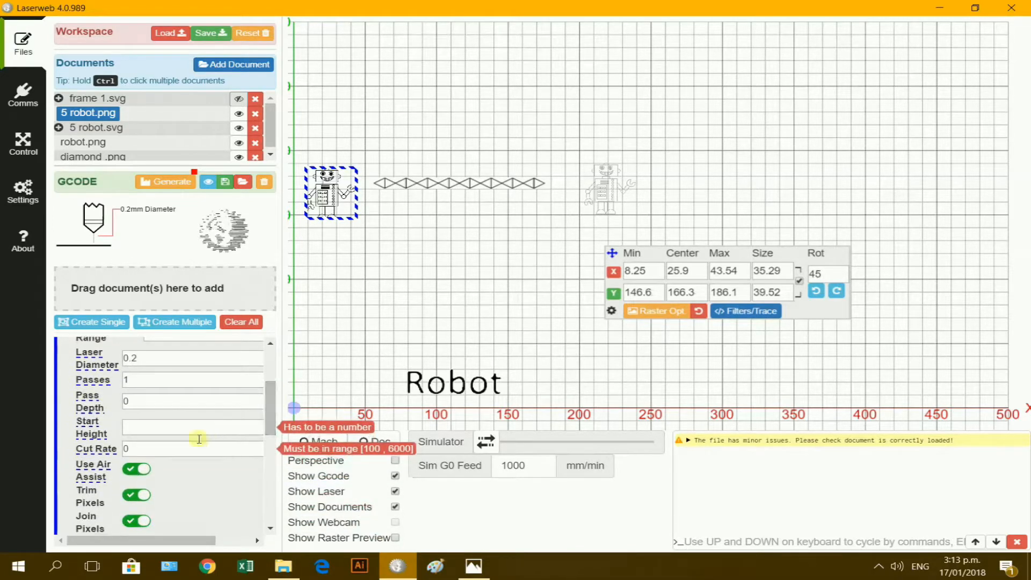
pyautogui.click(153, 450)
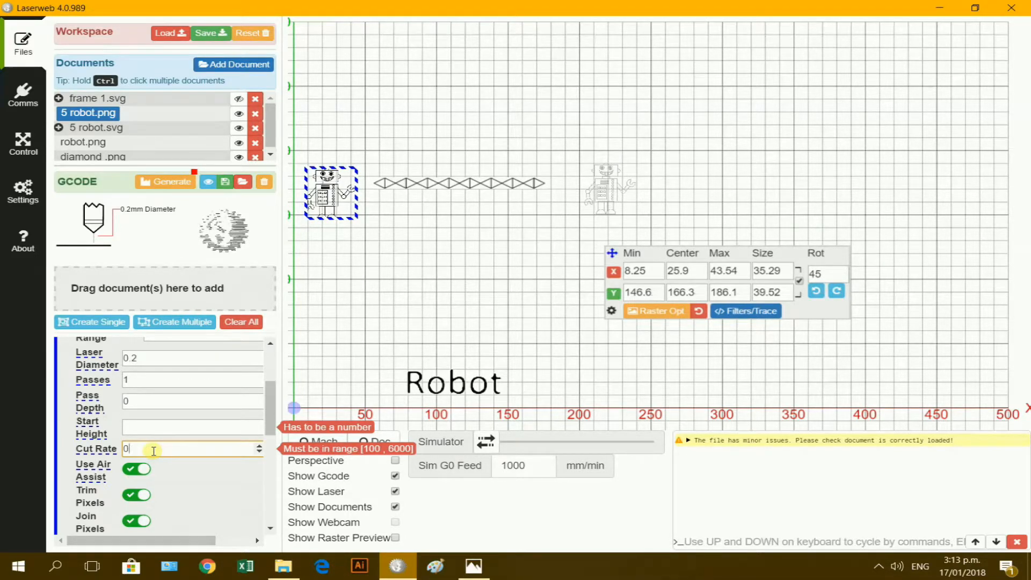
pyautogui.write('2000')
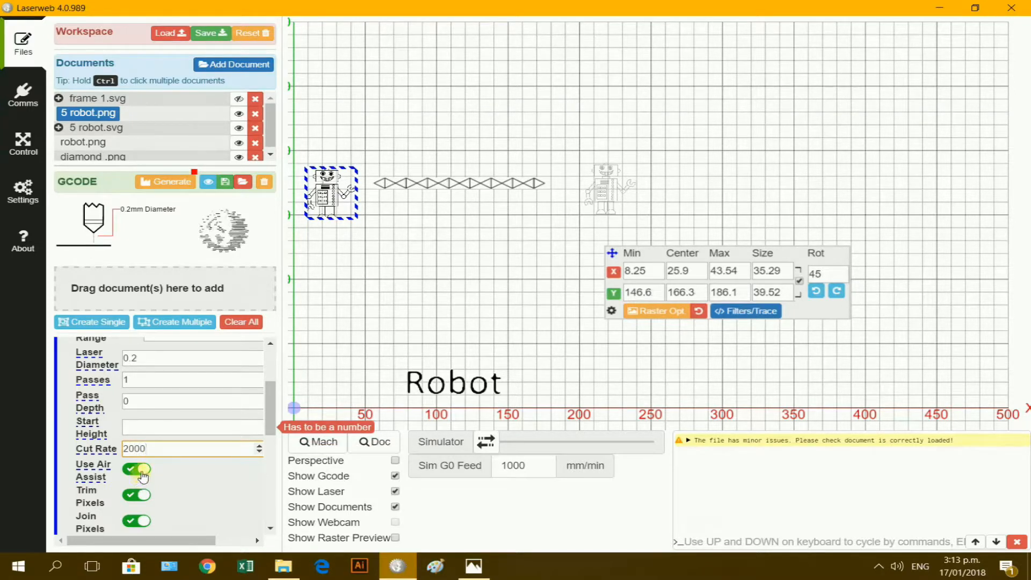
# Step: Turn off air assist for the 5 robot.png raster operation
pyautogui.click(140, 469)
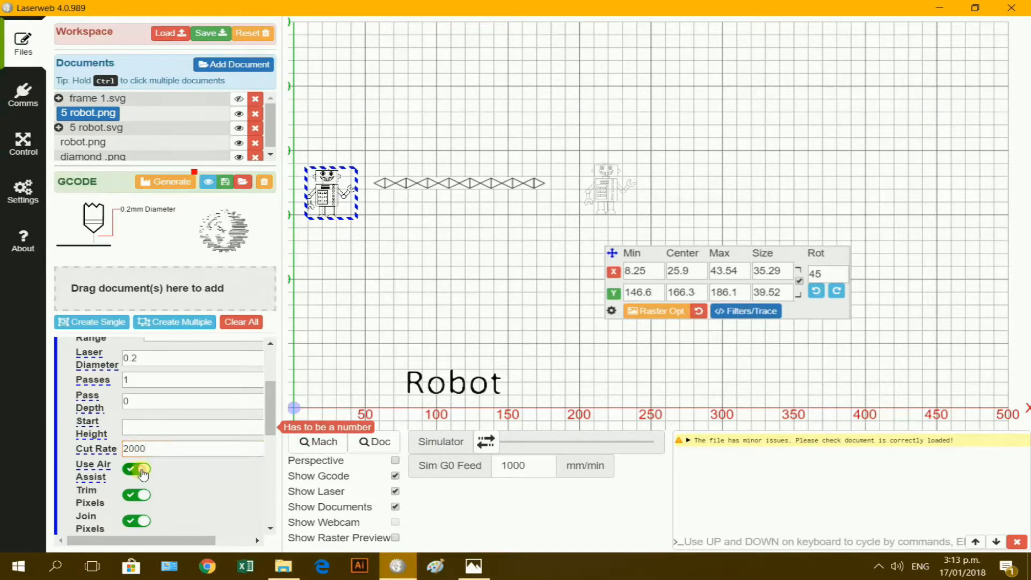
pyautogui.click(150, 428)
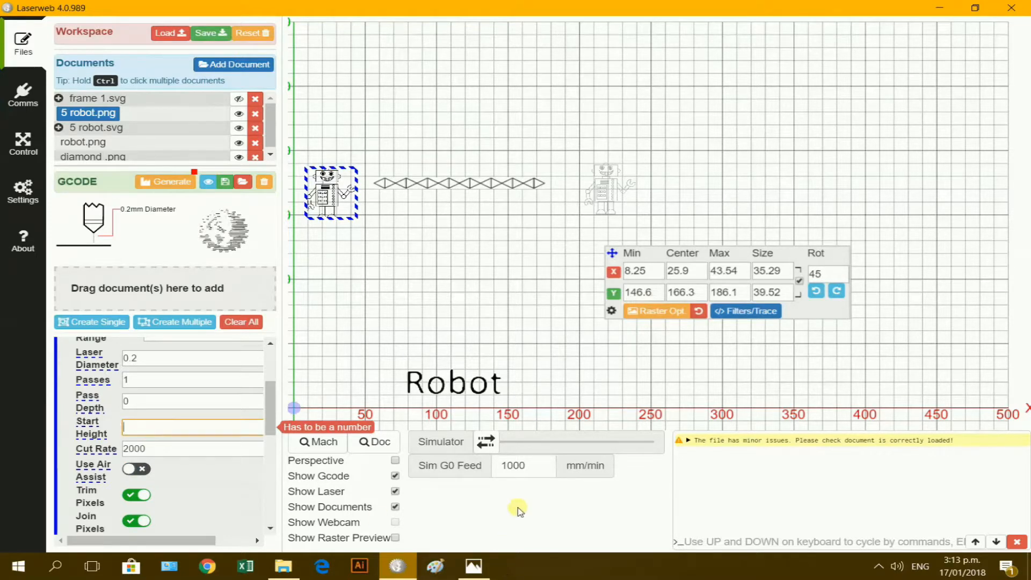
# Step: Switch to Photos and examine the pictures of the Emblaser 2 machine and its cutting bed
pyautogui.click(474, 566)
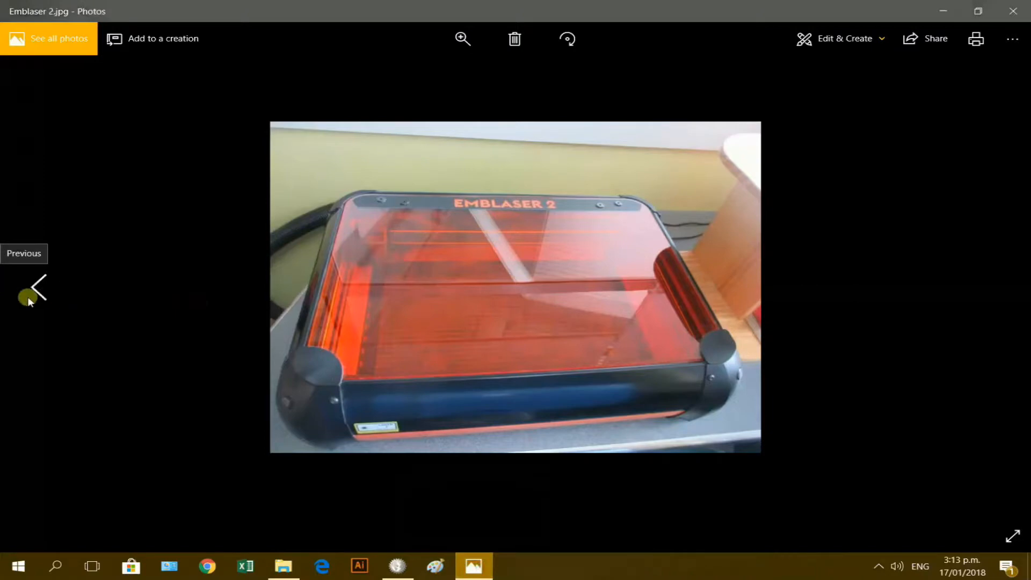
pyautogui.click(34, 288)
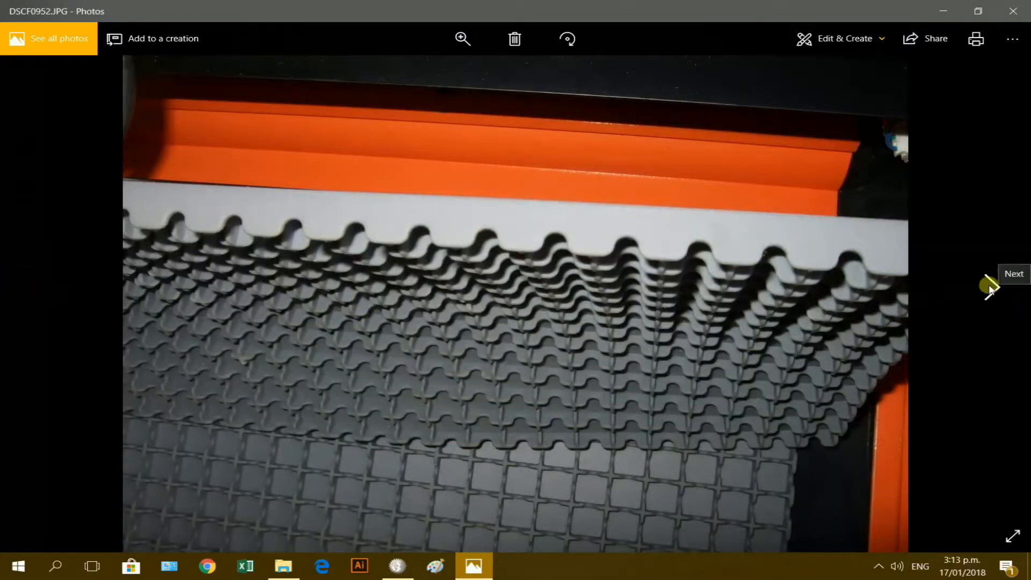
pyautogui.click(990, 284)
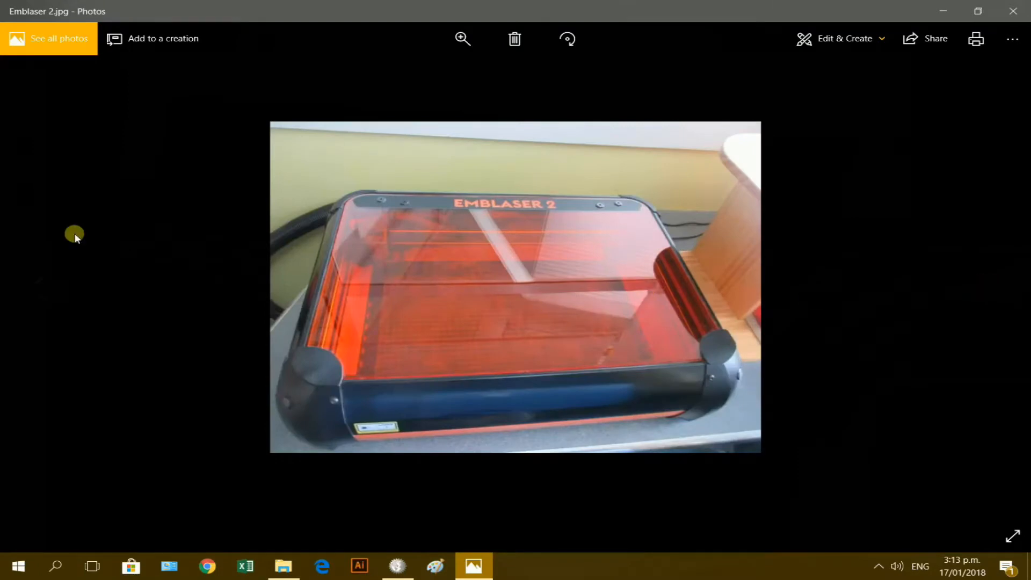
pyautogui.click(41, 276)
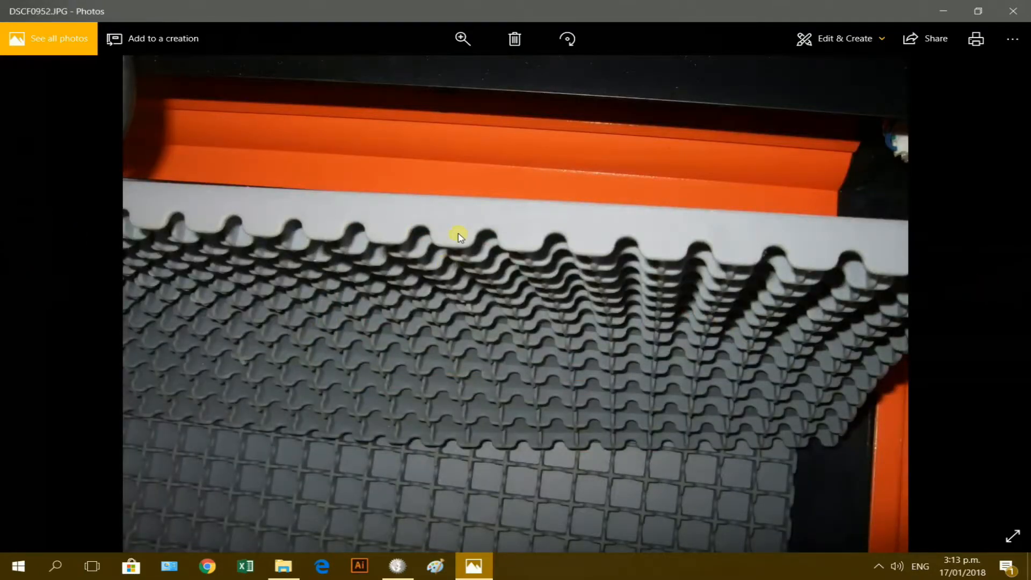
# Step: Return to LaserWeb, set the 5 robot.png raster operation's start height to 25 and name the operation "robot png"
pyautogui.click(398, 566)
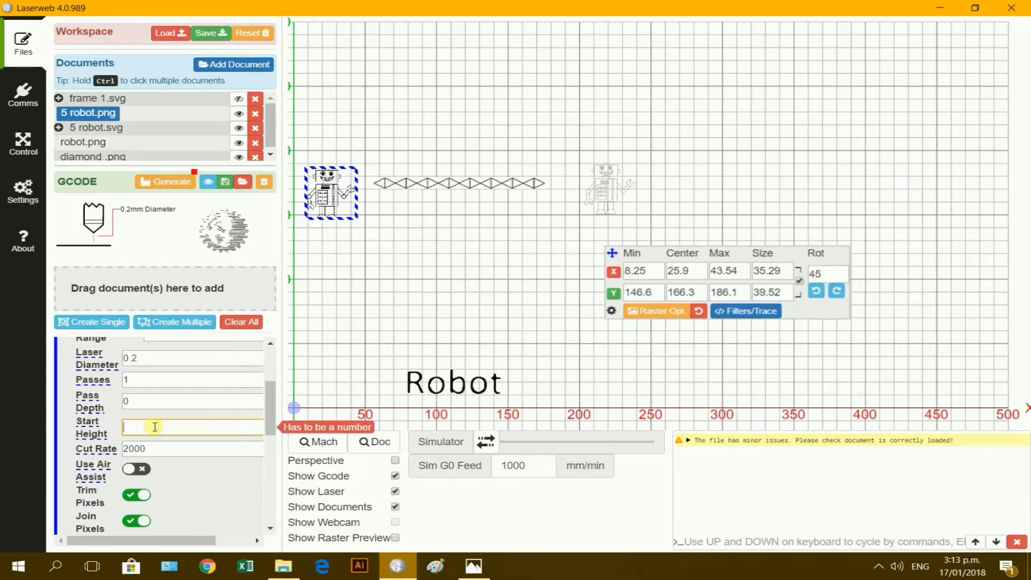
pyautogui.write('25')
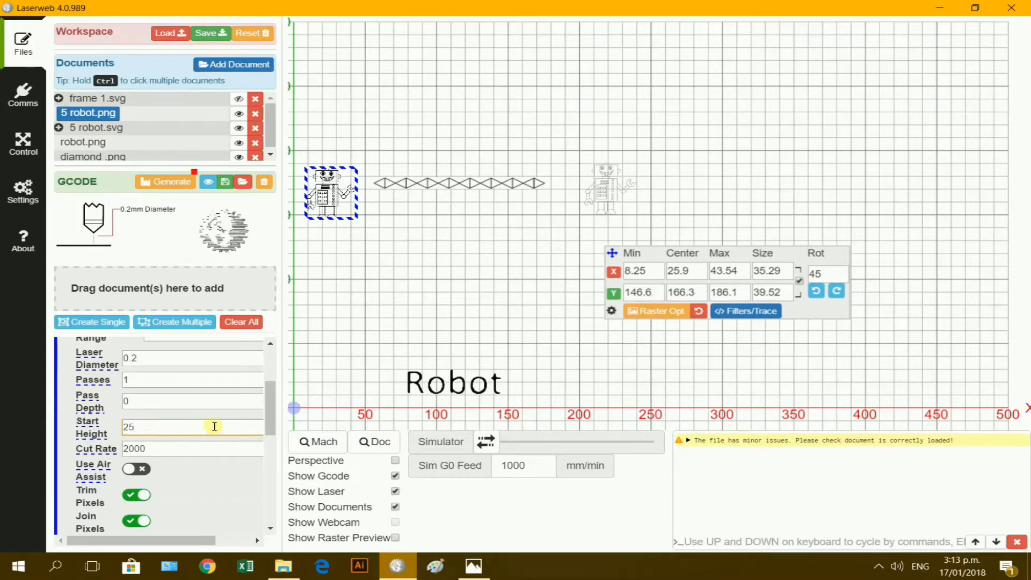
pyautogui.scroll(3, 269, 433)
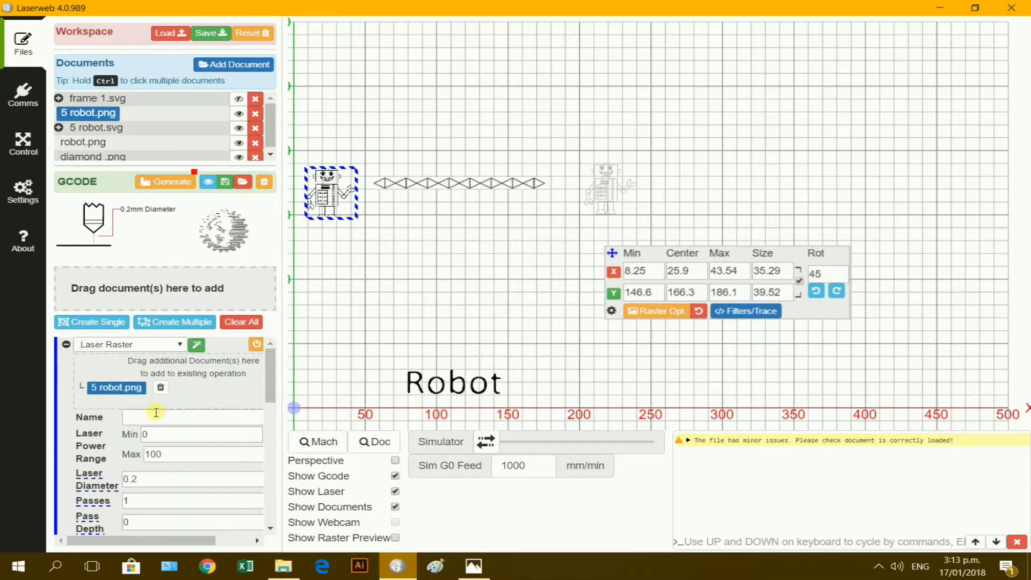
pyautogui.click(156, 416)
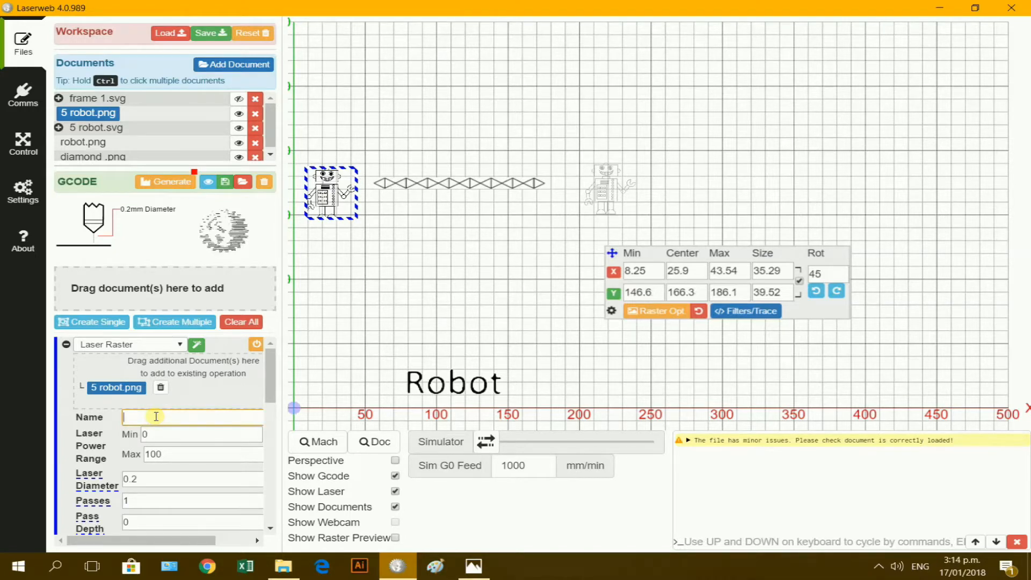
pyautogui.write('robot png')
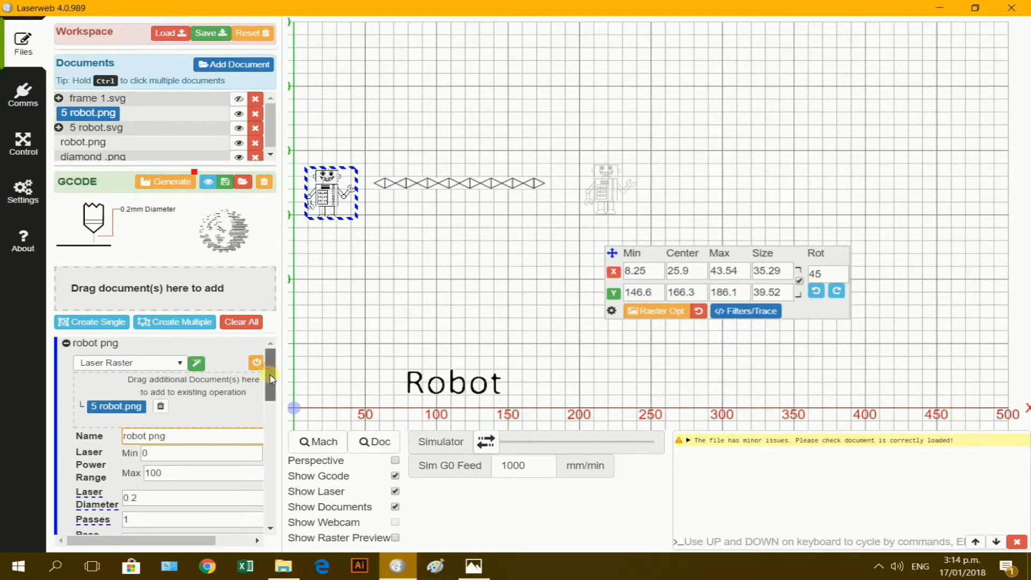
# Step: Create a Laser Cut operation from 5 robot.svg and name it "robotsvg"
pyautogui.moveTo(271, 379)
pyautogui.mouseDown()
pyautogui.moveTo(273, 406)
pyautogui.moveTo(271, 368)
pyautogui.mouseUp()
pyautogui.moveTo(104, 130); pyautogui.dragTo(156, 289)
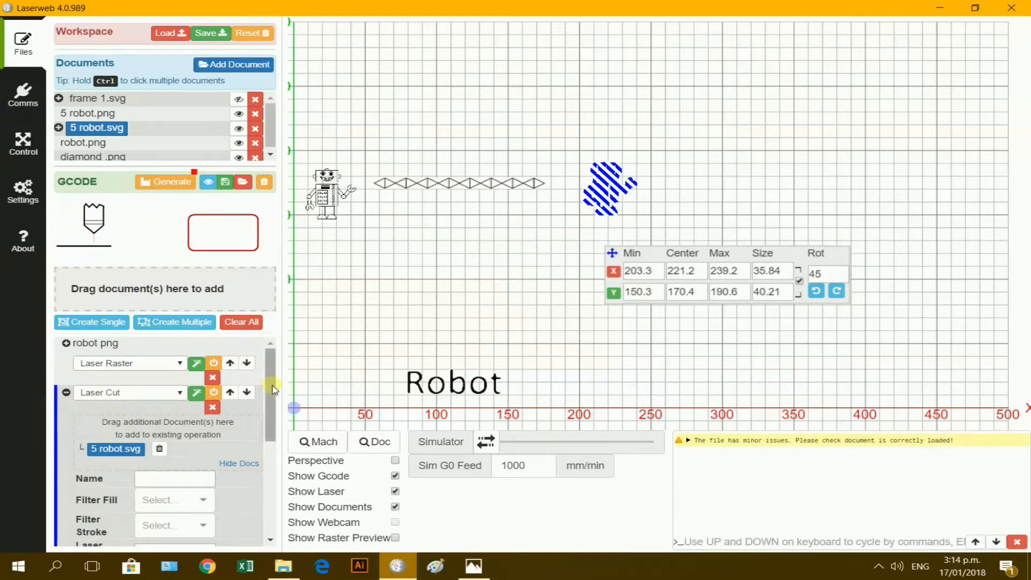
pyautogui.click(195, 482)
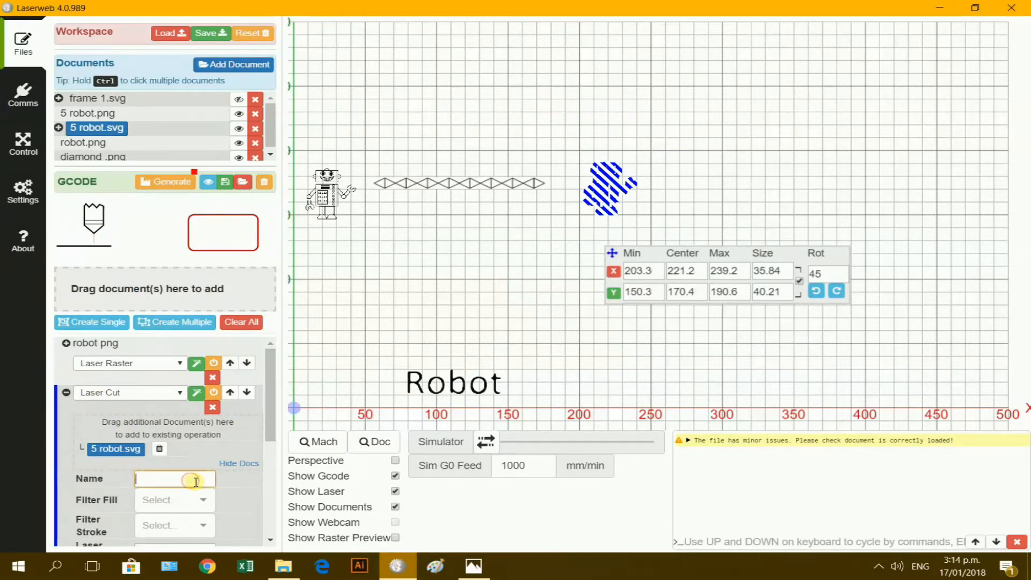
pyautogui.write('robotsvg')
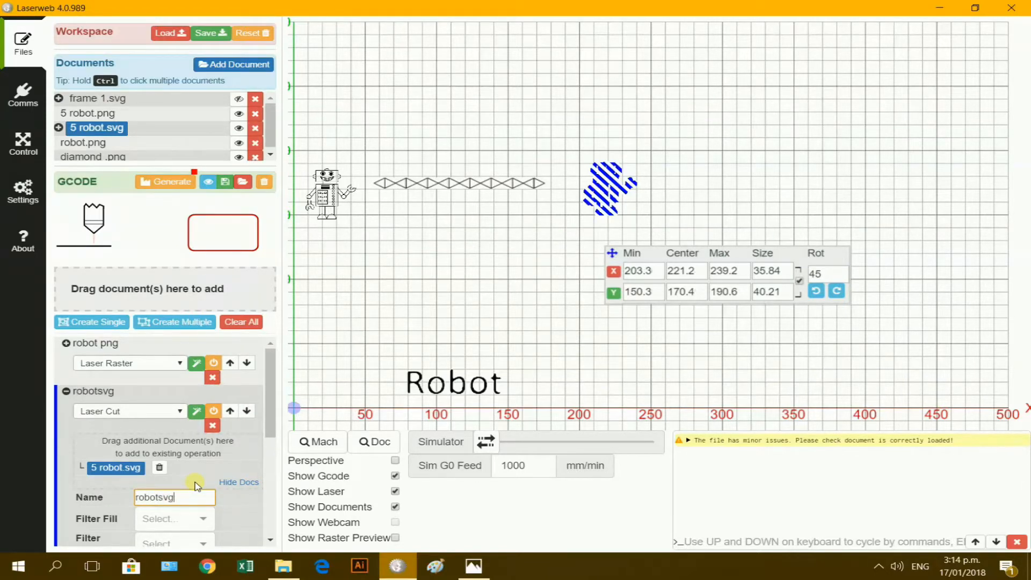
# Step: Configure the robotsvg cut with a cut rate of 1500 mm/min, a start height of 25 mm and air assist off
pyautogui.moveTo(271, 415); pyautogui.dragTo(285, 484)
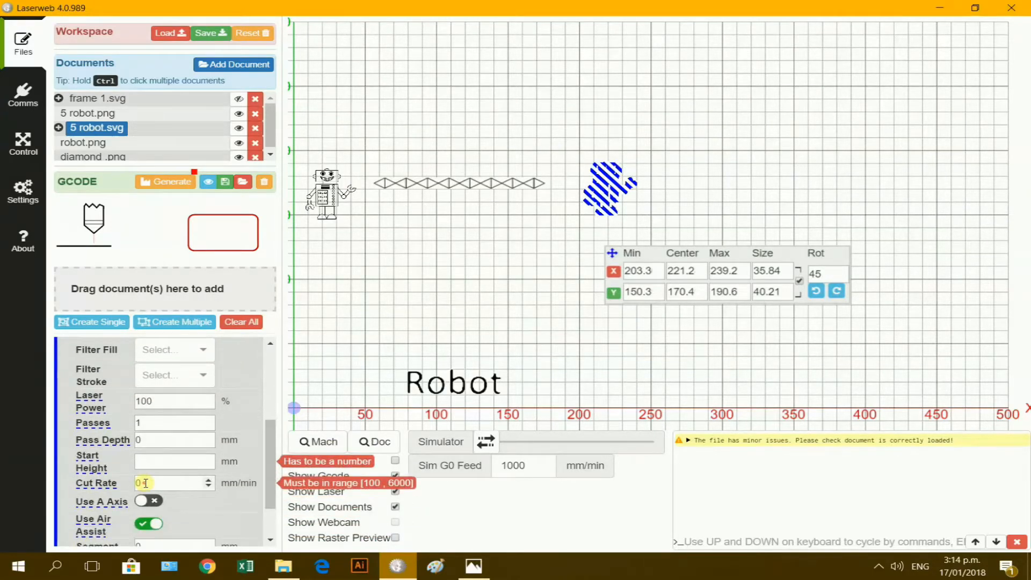
pyautogui.click(145, 483)
pyautogui.write('150')
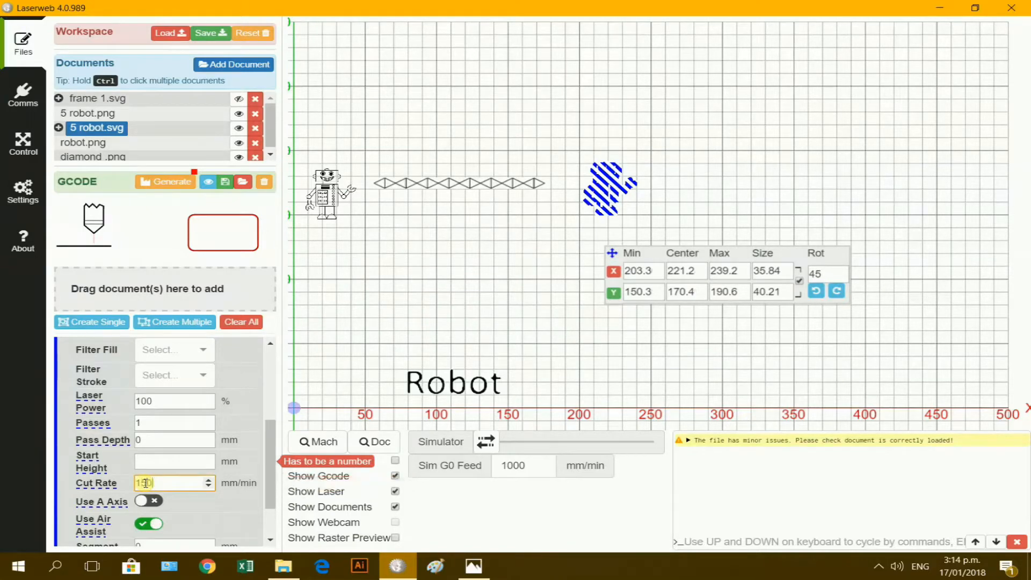
pyautogui.write('0')
pyautogui.click(158, 461)
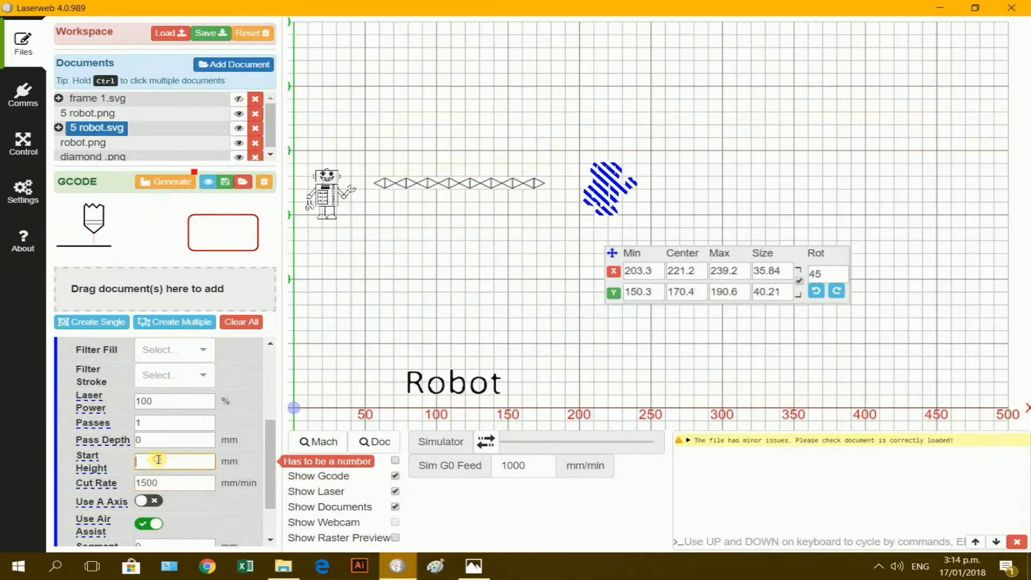
pyautogui.write('25')
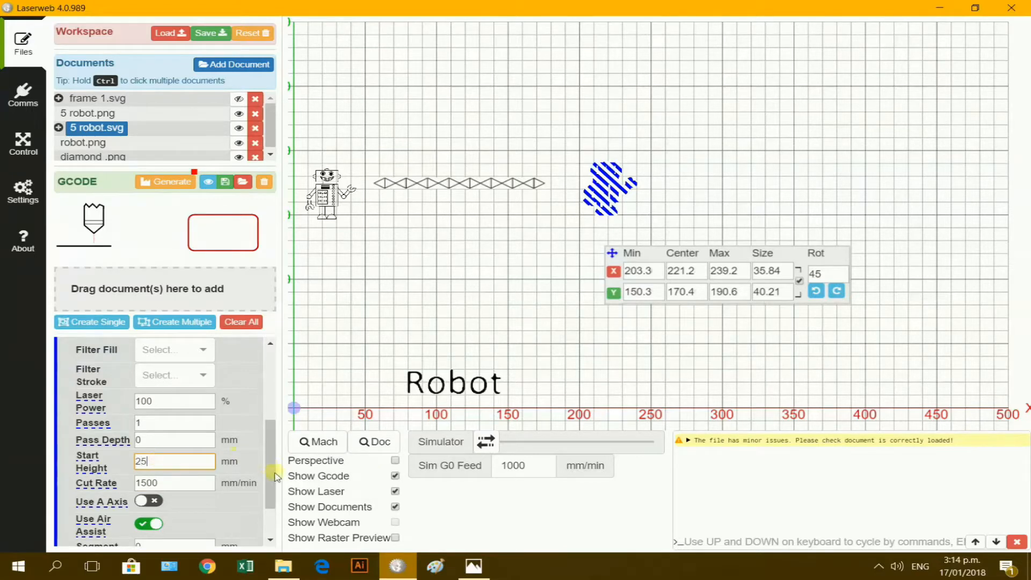
pyautogui.scroll(-1, 155, 470)
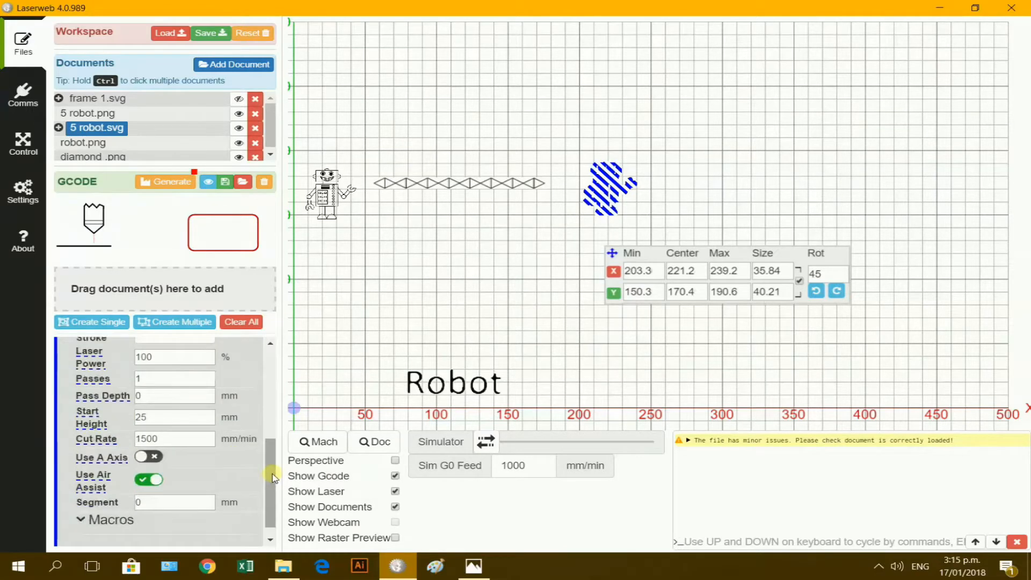
pyautogui.click(151, 478)
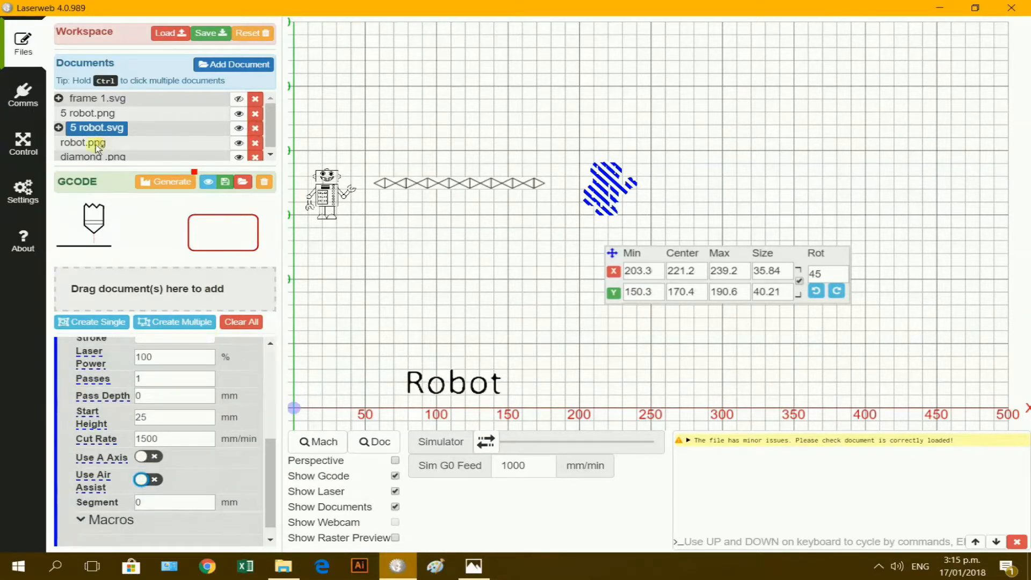
# Step: Create a Laser Raster operation from robot.png and turn off its air assist
pyautogui.moveTo(87, 146); pyautogui.dragTo(150, 285)
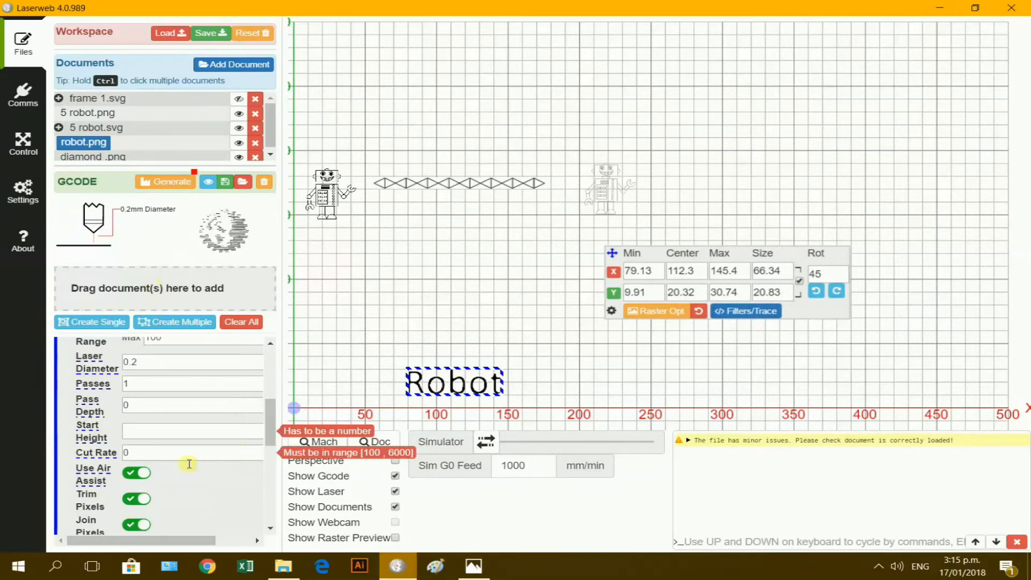
pyautogui.click(134, 473)
pyautogui.scroll(4, 270, 429)
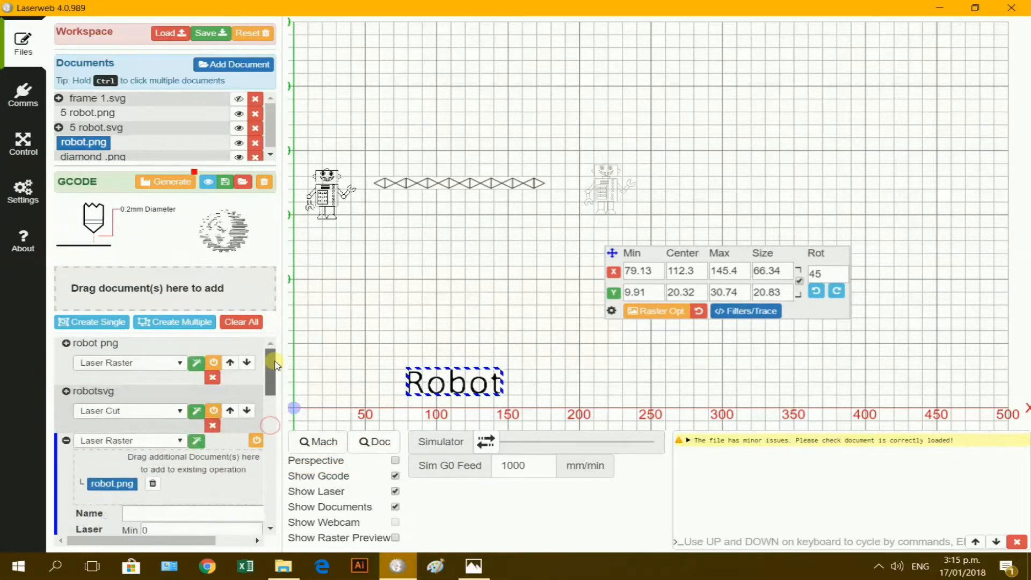
# Step: Set the robot.png raster operation's start height to 25 and its cut rate to 2000
pyautogui.scroll(-6, 272, 376)
pyautogui.scroll(3, 177, 432)
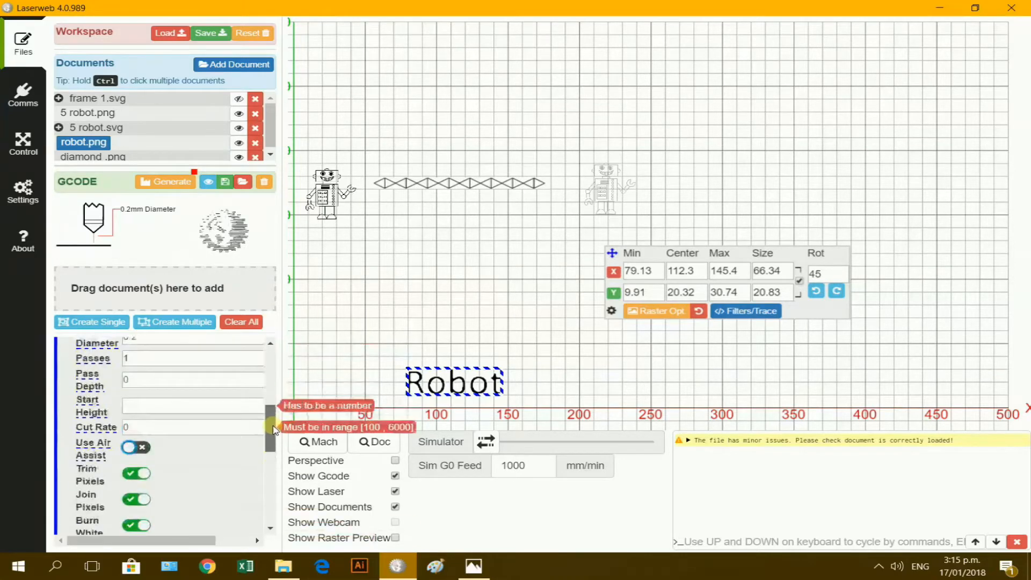
pyautogui.click(171, 434)
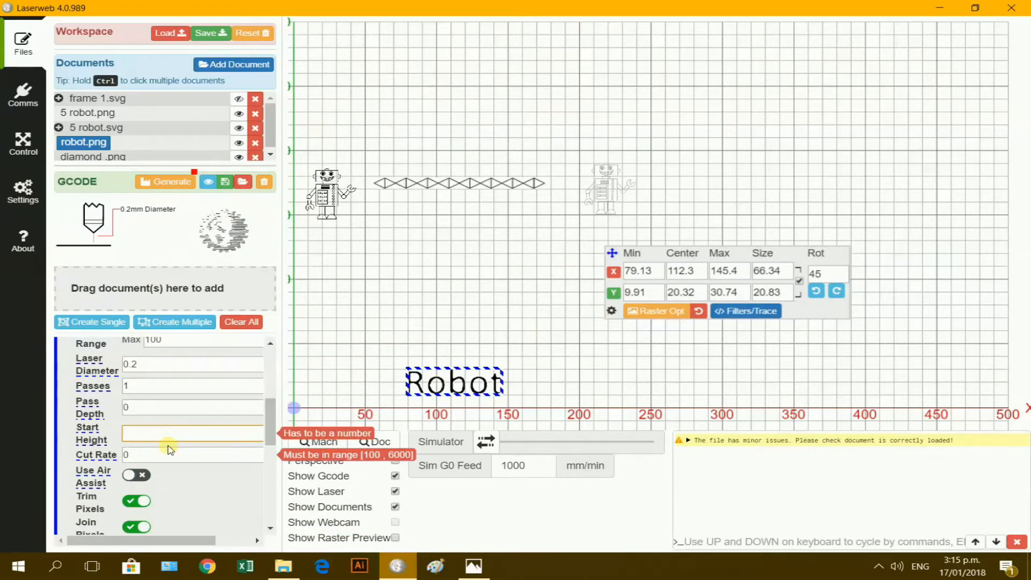
pyautogui.write('25')
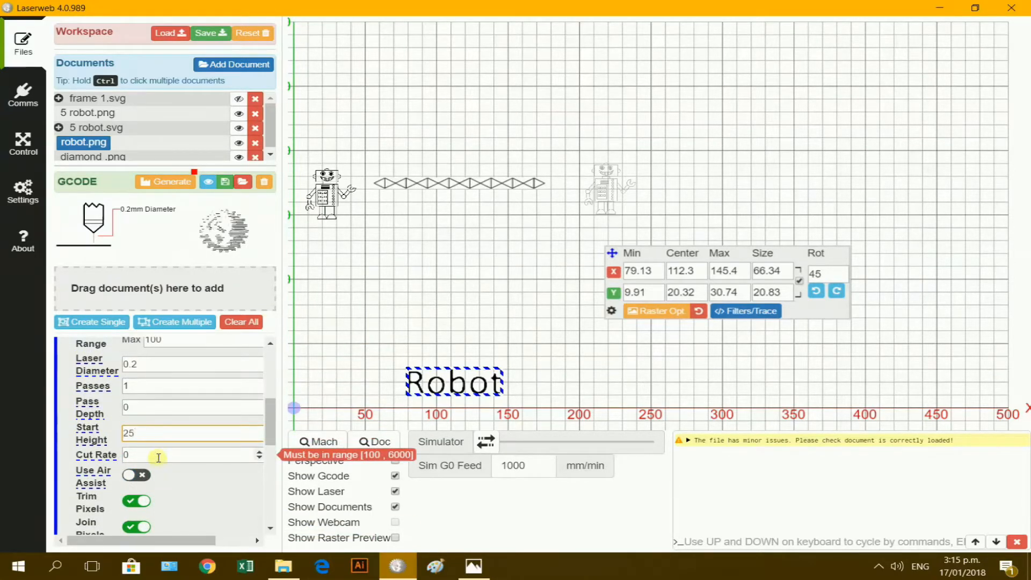
pyautogui.doubleClick(158, 456)
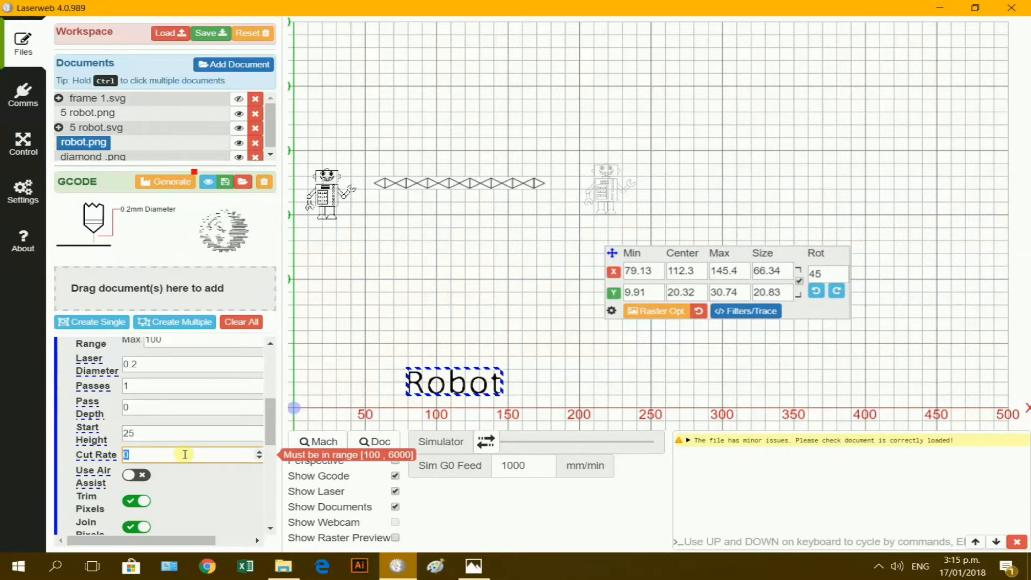
pyautogui.write('2000')
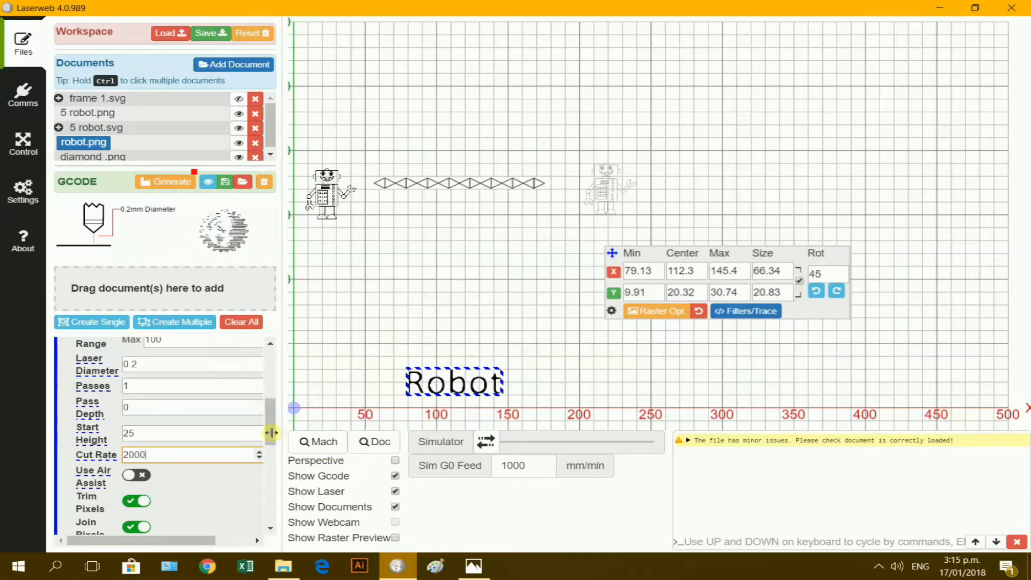
# Step: Name the robot.png raster operation "text"
pyautogui.moveTo(272, 423); pyautogui.dragTo(274, 369)
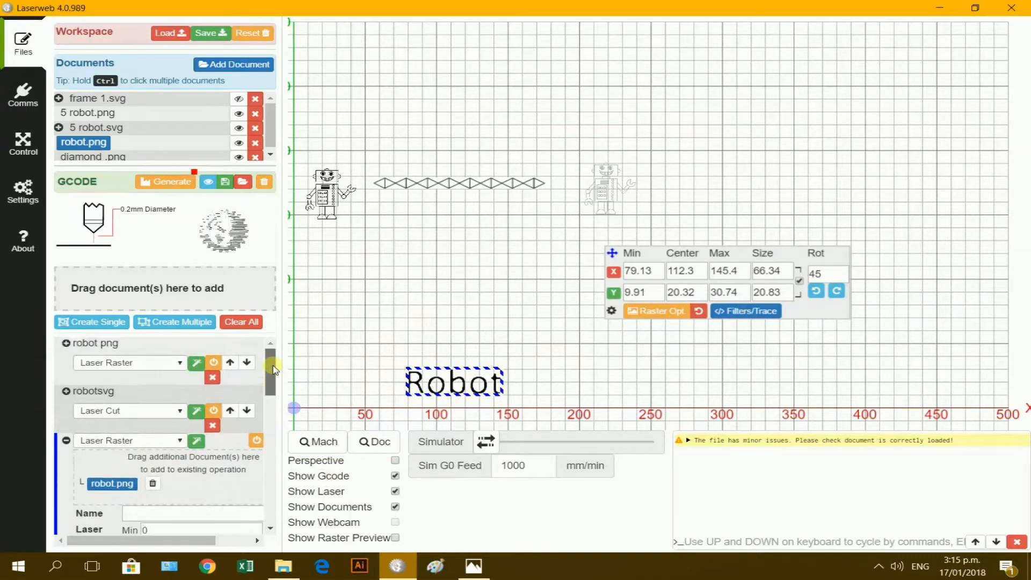
pyautogui.scroll(-1, 185, 459)
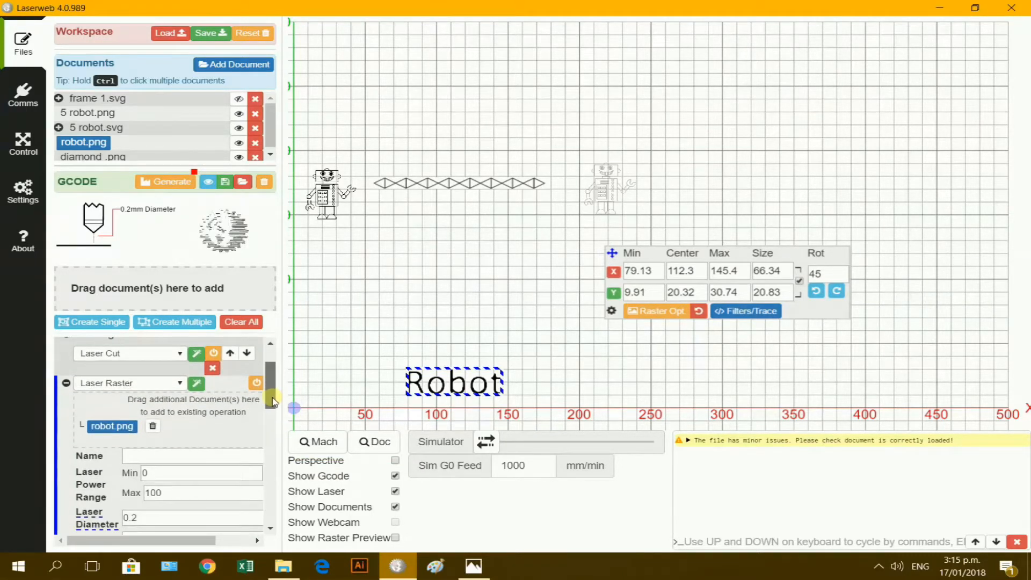
pyautogui.click(183, 452)
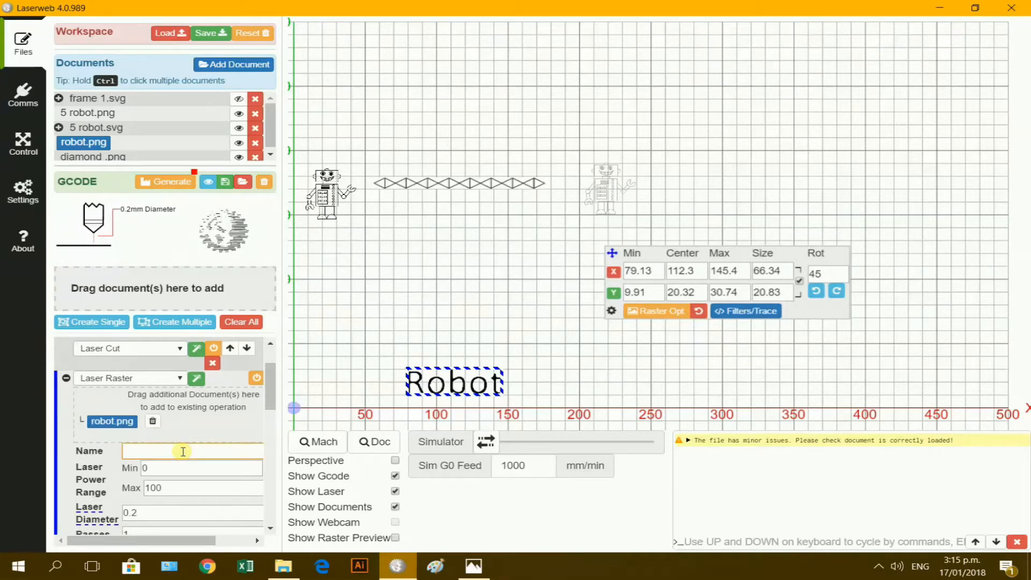
pyautogui.write('text')
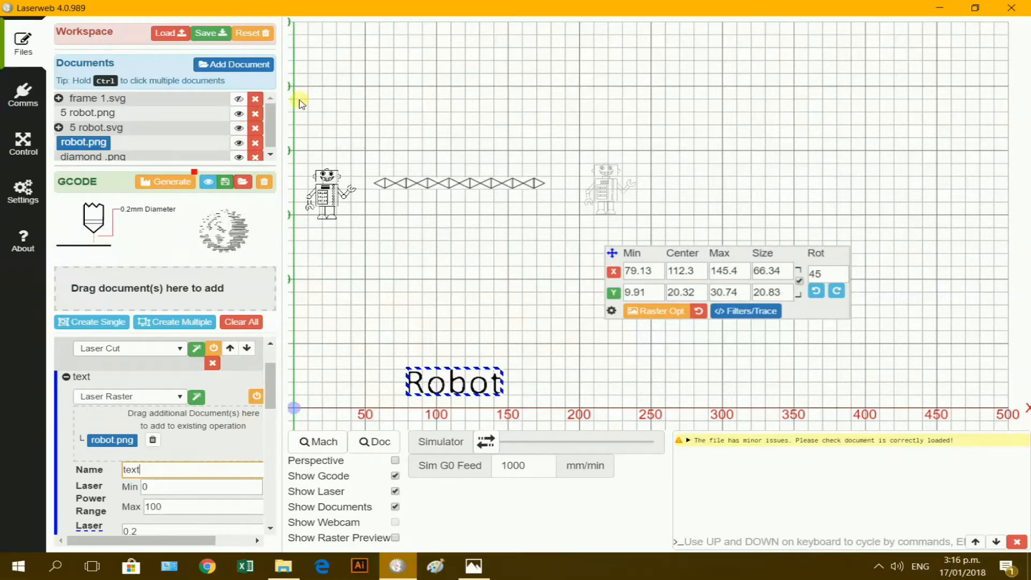
# Step: Create a Laser Raster operation from diamond .png and set its start height to 25
pyautogui.scroll(-1, 273, 148)
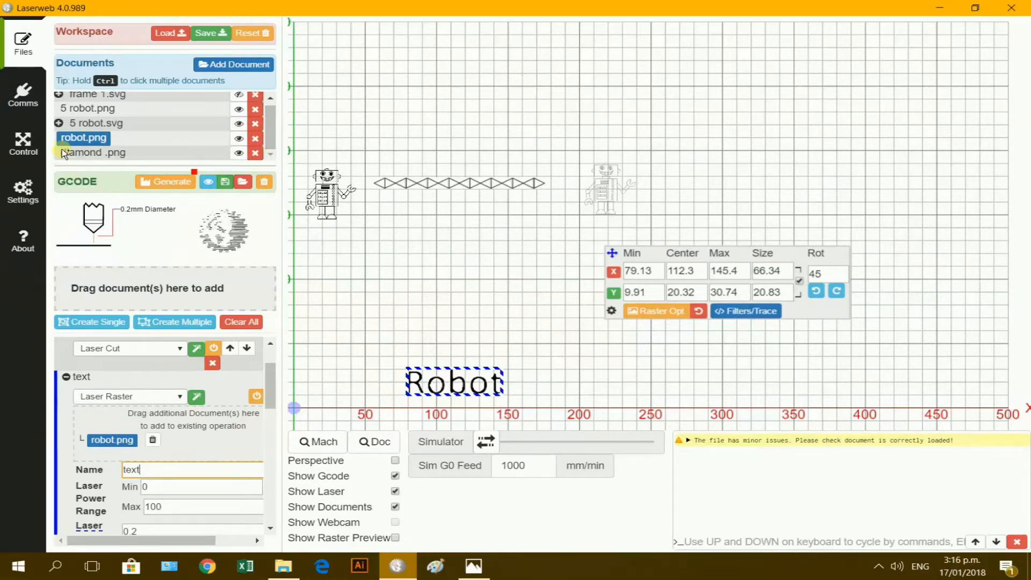
pyautogui.moveTo(120, 217); pyautogui.dragTo(138, 286)
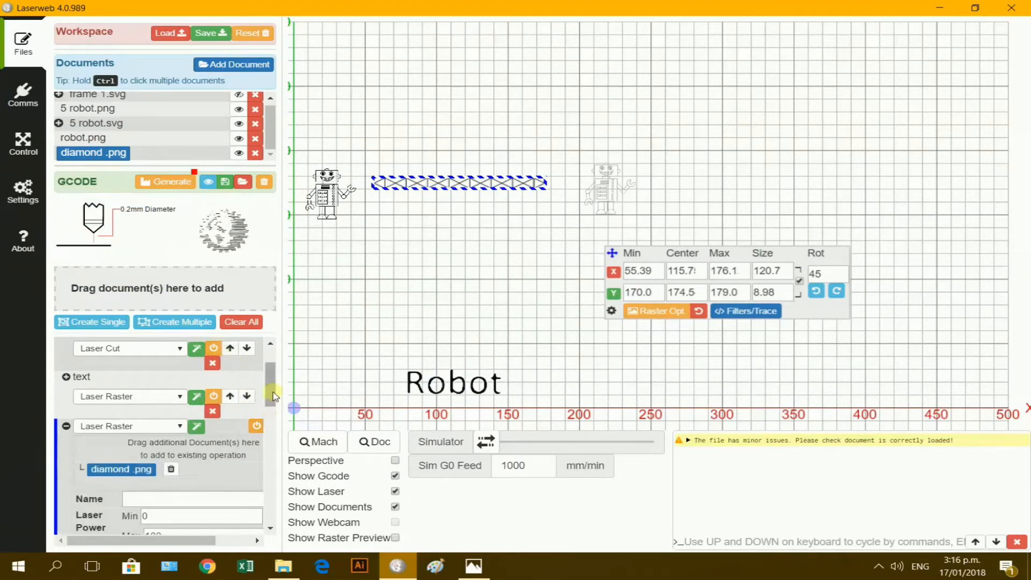
pyautogui.scroll(-3, 272, 391)
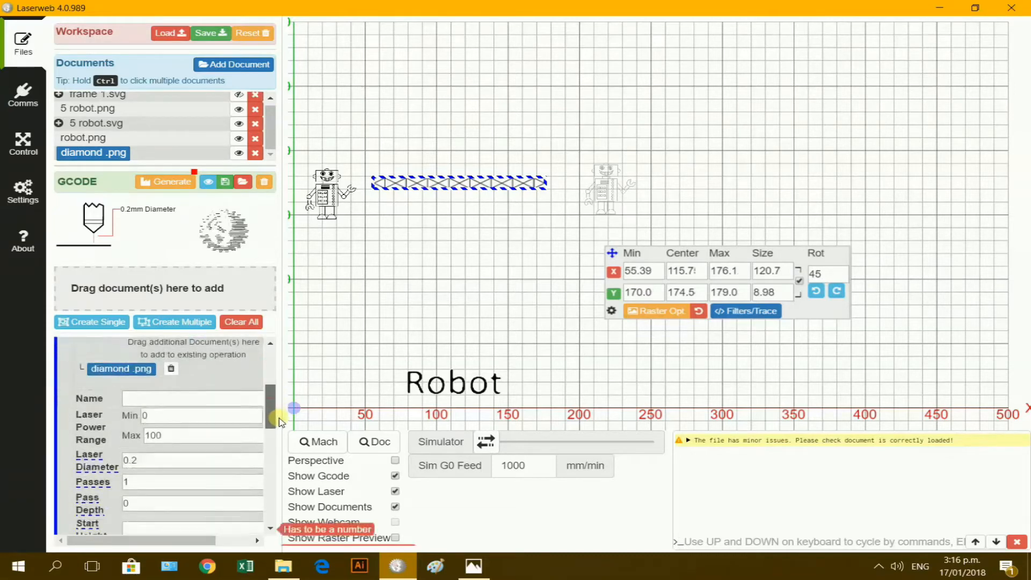
pyautogui.click(192, 449)
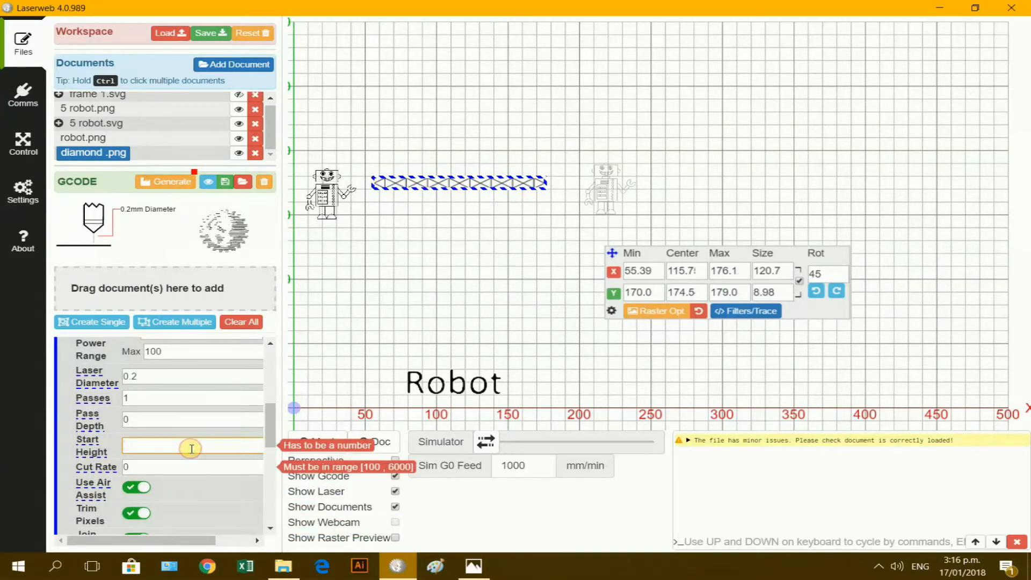
pyautogui.write('25')
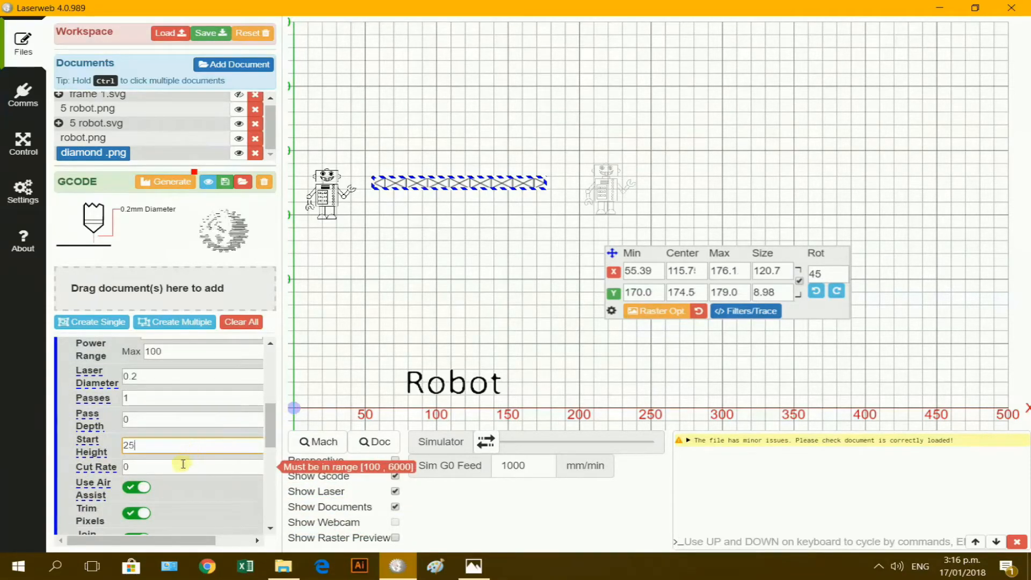
# Step: Set the diamond .png raster operation's cut rate to 2000 and turn off its air assist
pyautogui.click(182, 467)
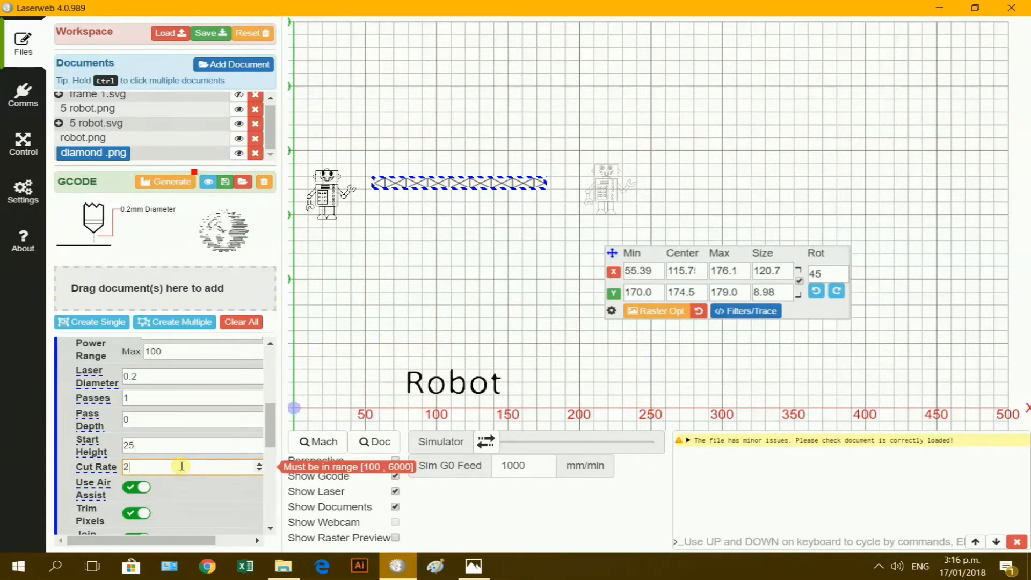
pyautogui.write('2000')
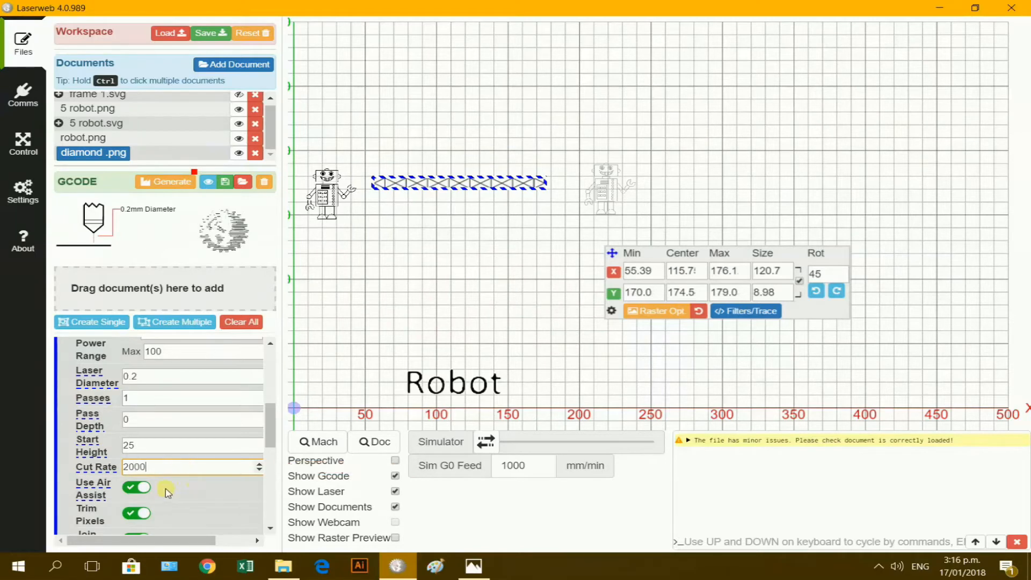
pyautogui.click(139, 488)
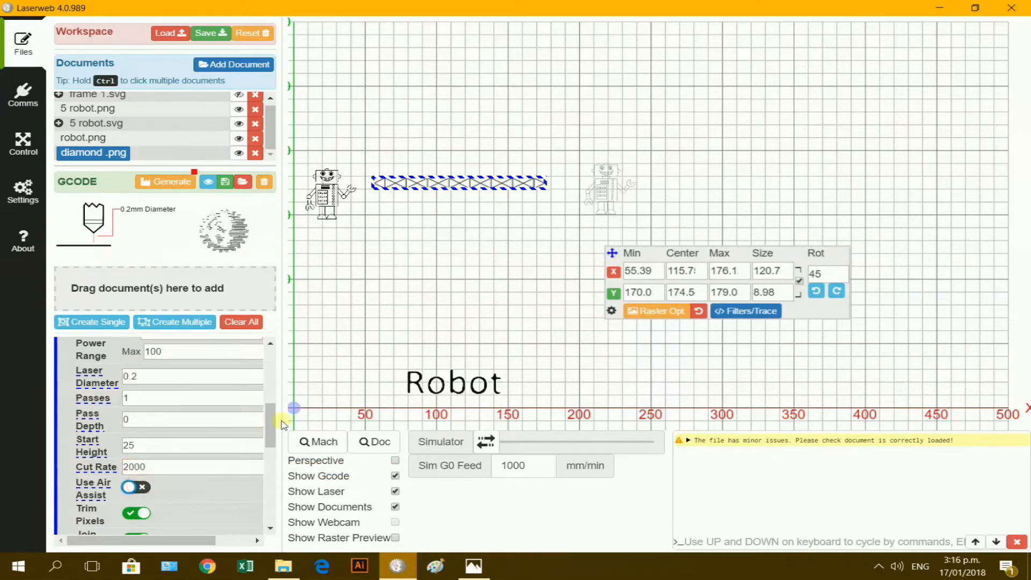
# Step: Open the name of the diamond .png raster operation for editing
pyautogui.moveTo(270, 430); pyautogui.dragTo(275, 396)
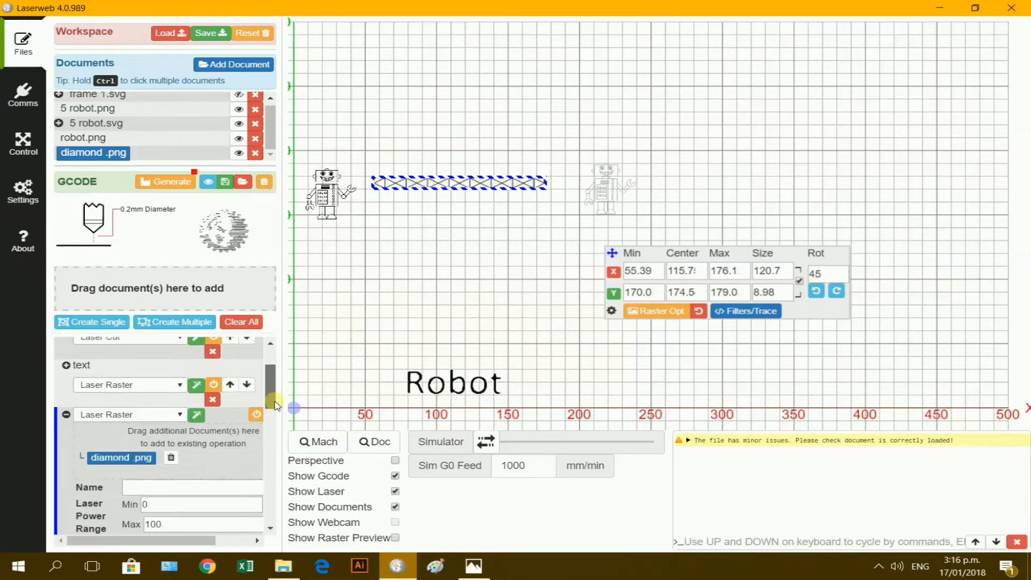
pyautogui.scroll(-1, 274, 397)
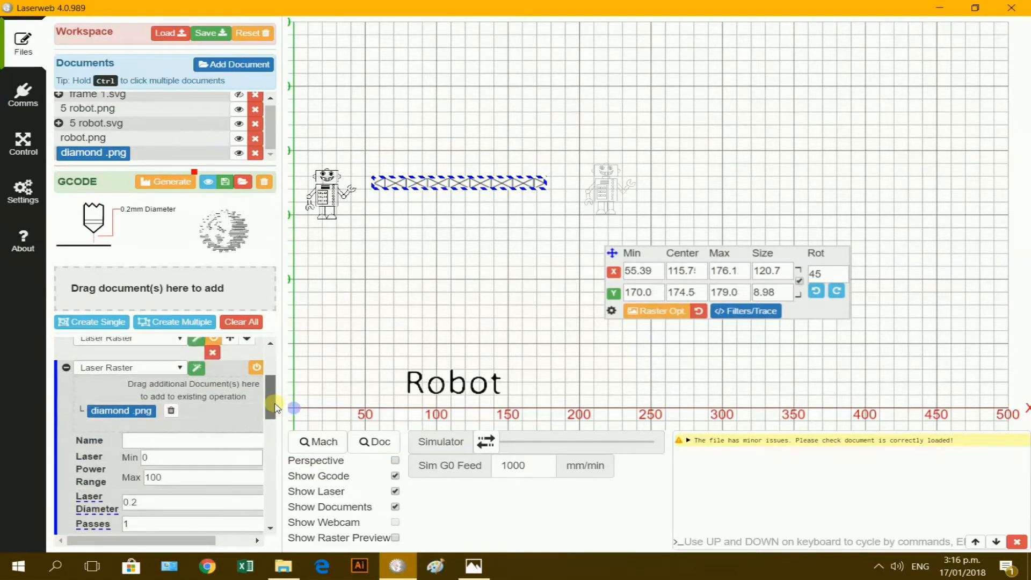
pyautogui.click(171, 445)
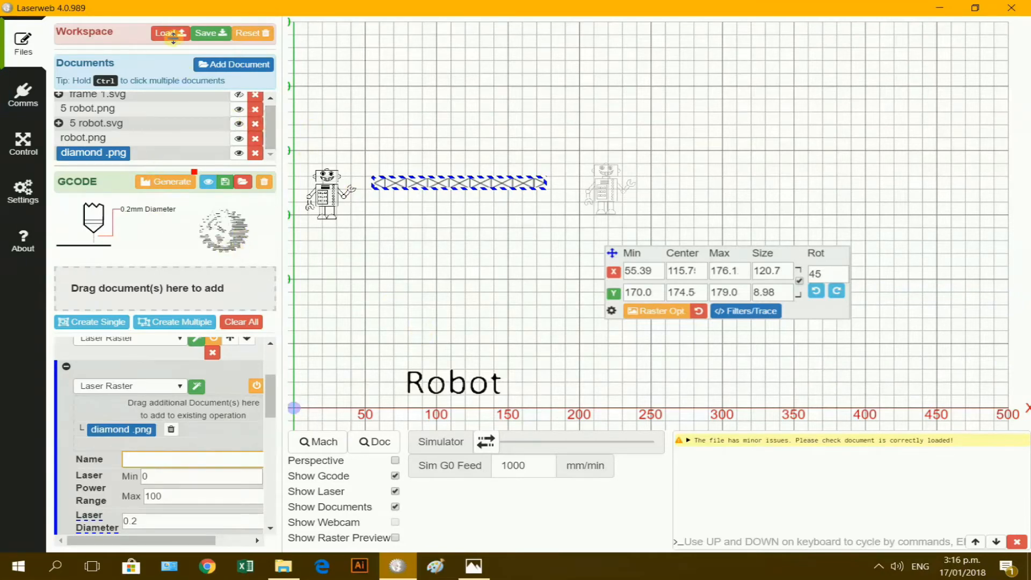
# Step: Start saving the workspace to a file and name it "my frame.json"
pyautogui.click(205, 35)
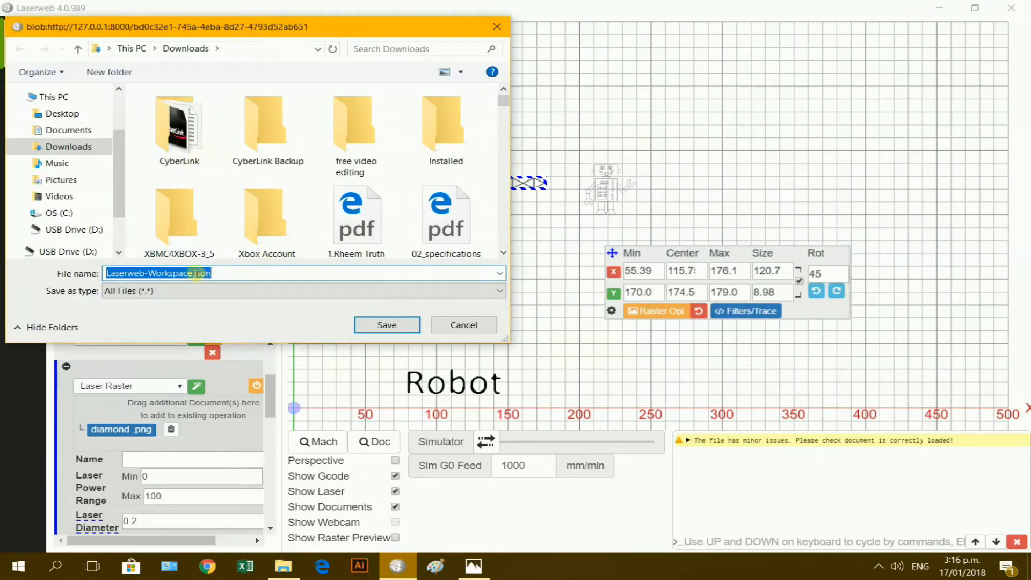
pyautogui.click(192, 273)
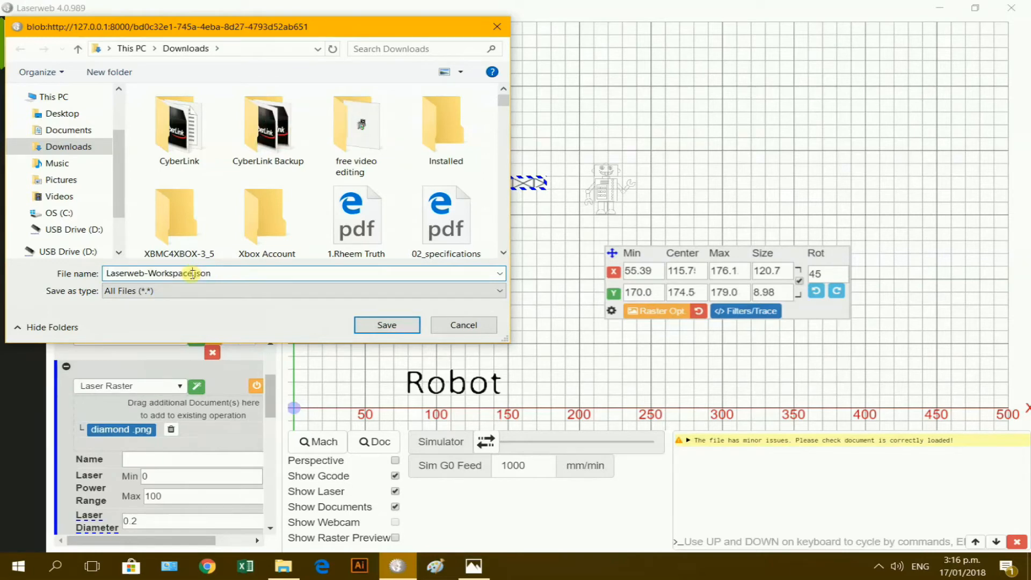
pyautogui.press('BackSpace')
pyautogui.press('BackSpace')
pyautogui.press('BackSpace')
pyautogui.press('BackSpace')
pyautogui.press('BackSpace')
pyautogui.press('BackSpace')
pyautogui.press('BackSpace')
pyautogui.press('BackSpace')
pyautogui.press('BackSpace')
pyautogui.press('BackSpace')
pyautogui.press('BackSpace')
pyautogui.press('BackSpace')
pyautogui.press('BackSpace')
pyautogui.press('BackSpace')
pyautogui.press('BackSpace')
pyautogui.press('BackSpace')
pyautogui.press('BackSpace')
pyautogui.press('BackSpace')
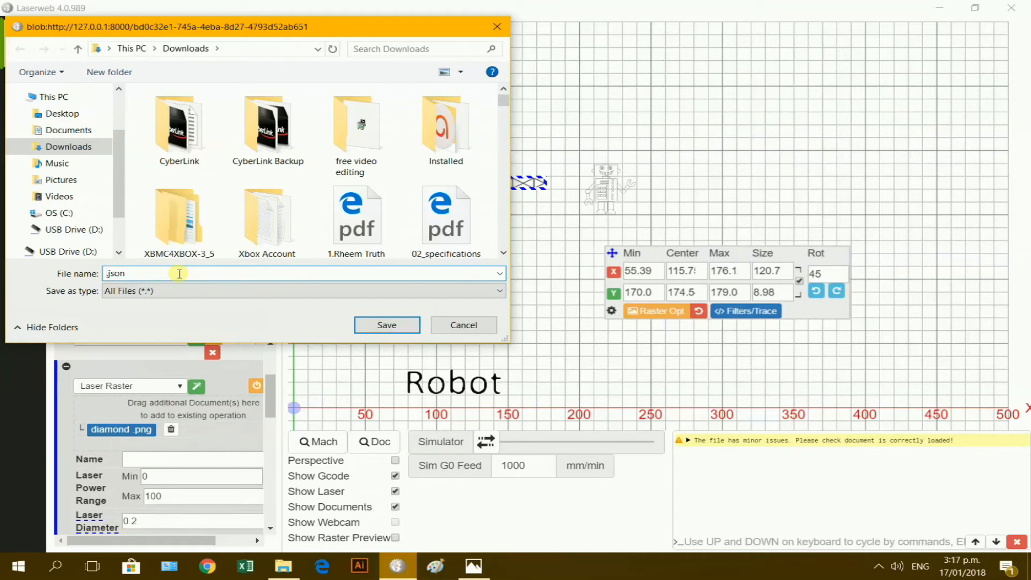
pyautogui.write('my frame')
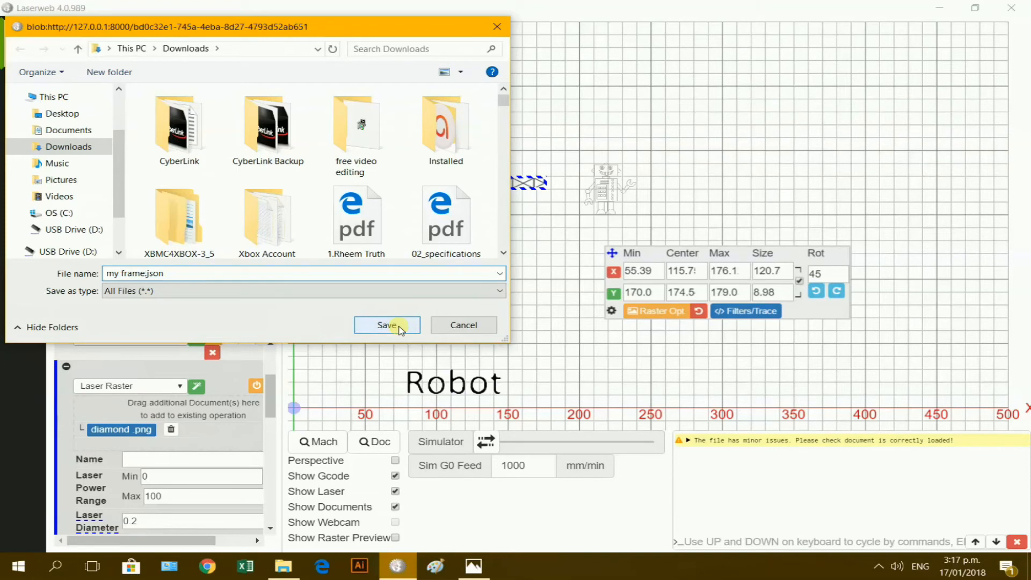
# Step: Save the workspace file in the 9laser folder on USB Drive (D:)
pyautogui.click(64, 230)
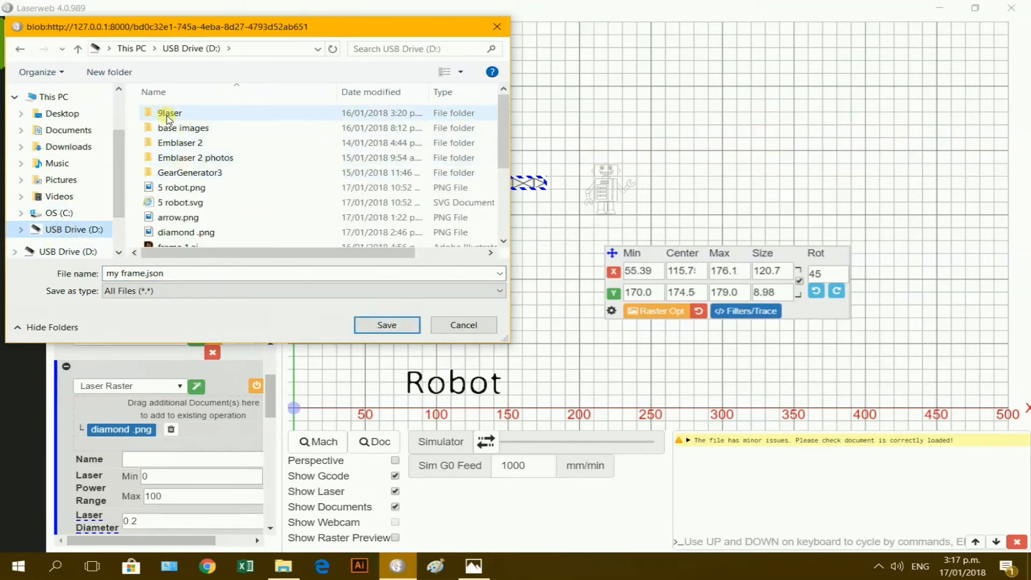
pyautogui.click(168, 114)
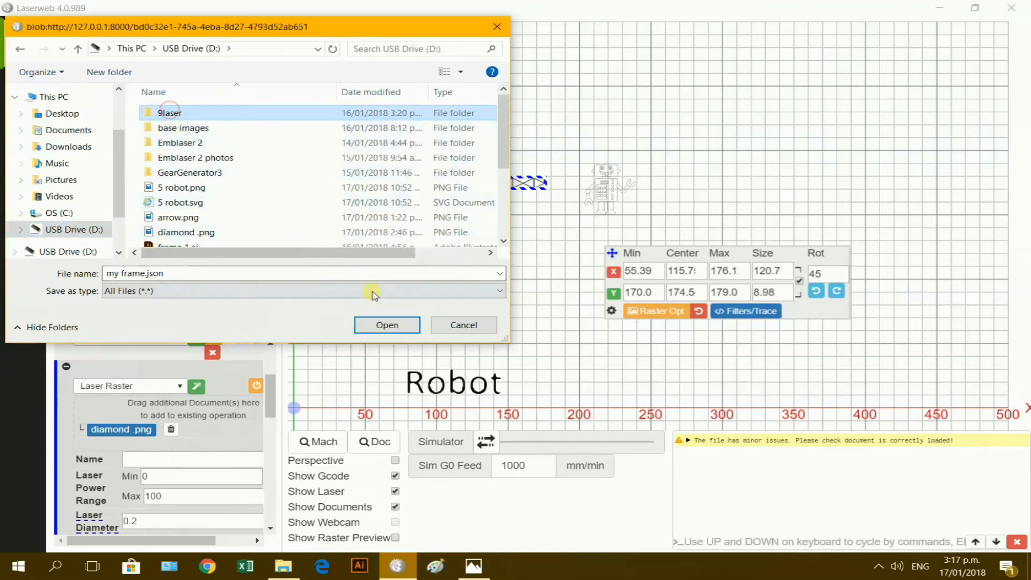
pyautogui.click(379, 326)
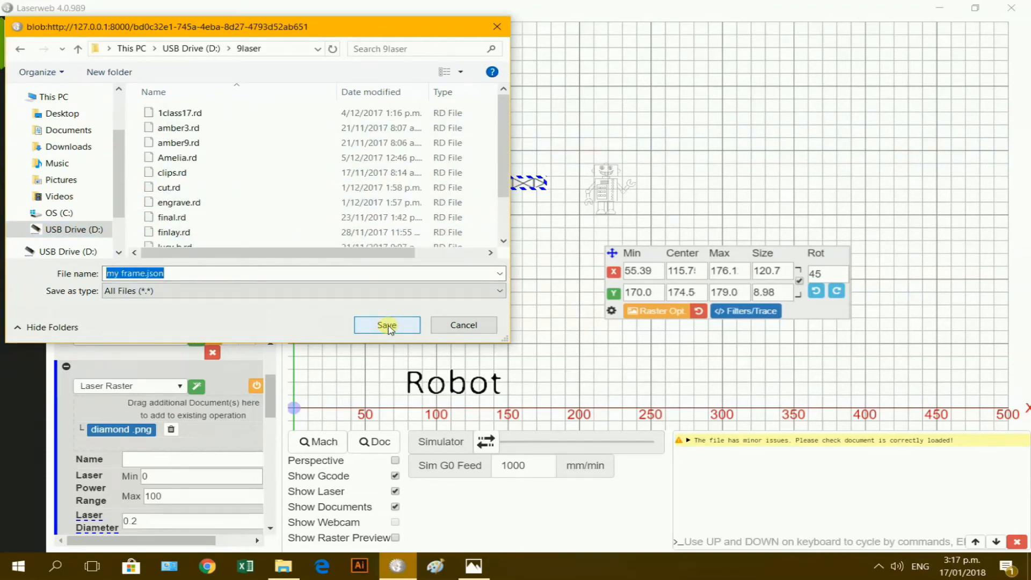
pyautogui.click(387, 325)
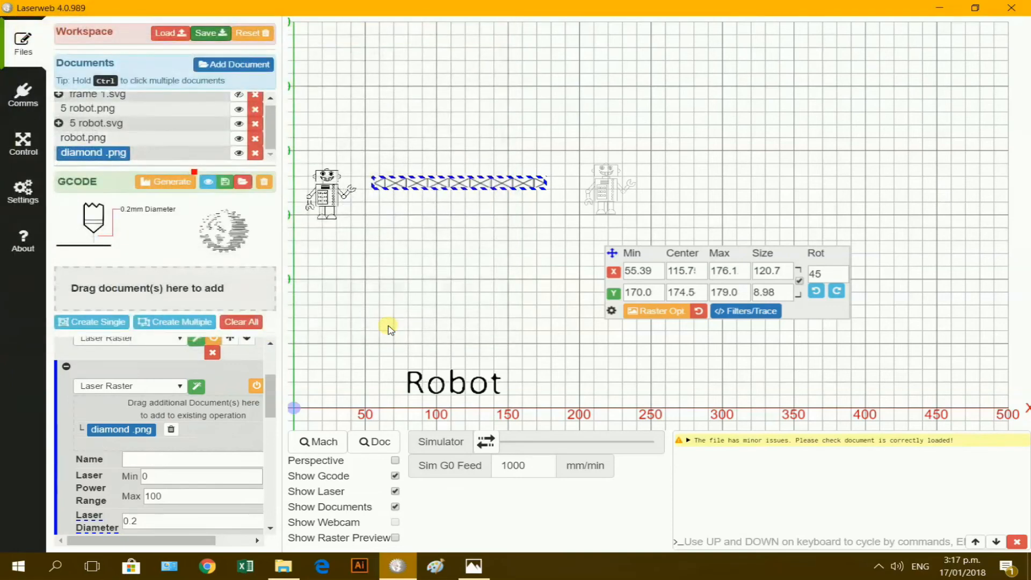